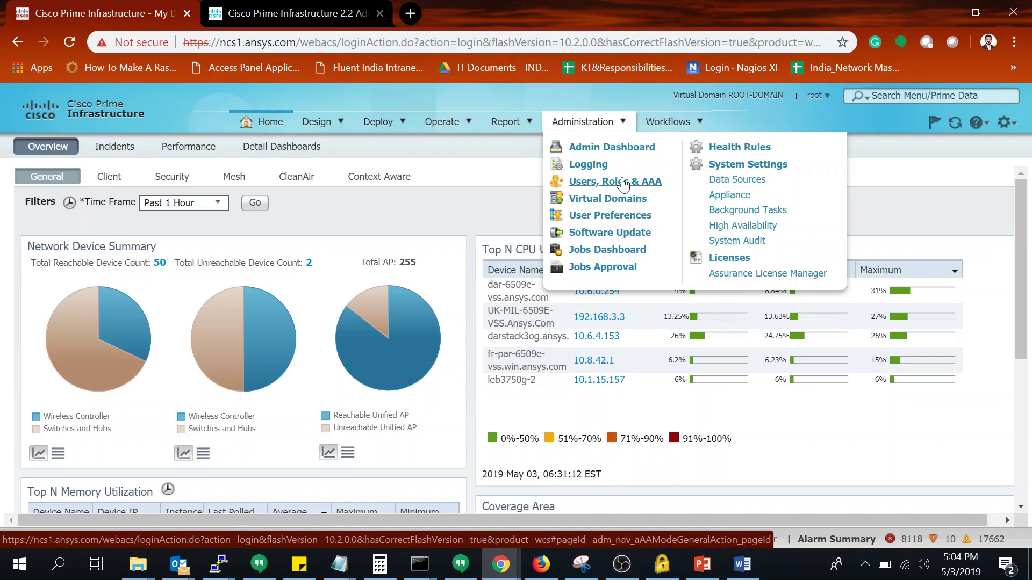
Step: Open the Background Tasks page of the system administration settings
{"action": "left_click", "coordinate": [725, 211]}
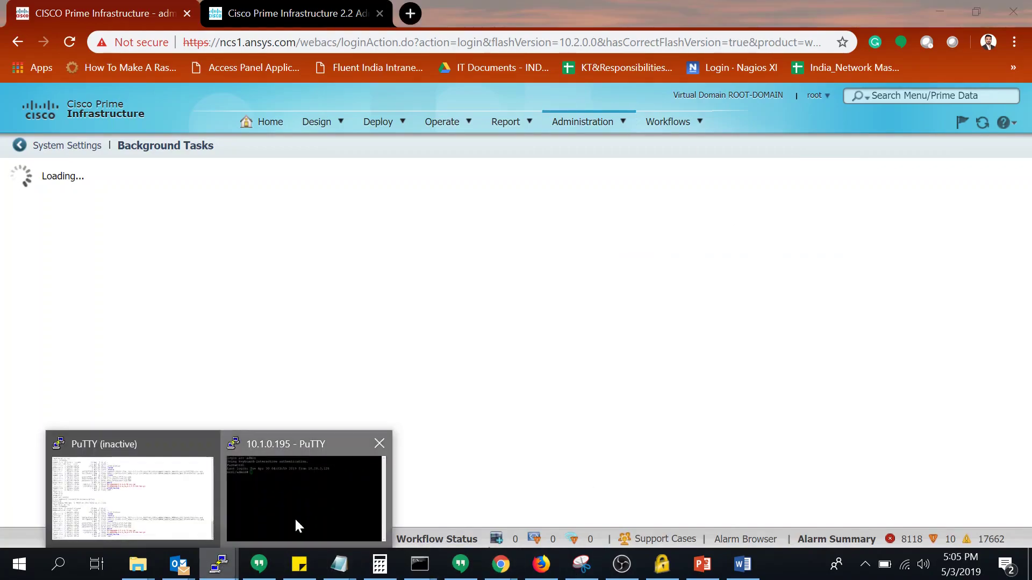
Step: Switch to the 10.1.0.195 PuTTY session, check that its prompt responds, and minimize it again
{"action": "left_click", "coordinate": [295, 519]}
{"action": "left_click_drag", "start_coordinate": [368, 141], "coordinate": [518, 132]}
{"action": "key", "text": "Return"}
{"action": "key", "text": "Return"}
{"action": "key", "text": "Return"}
{"action": "key", "text": "Return"}
{"action": "key", "text": "Return"}
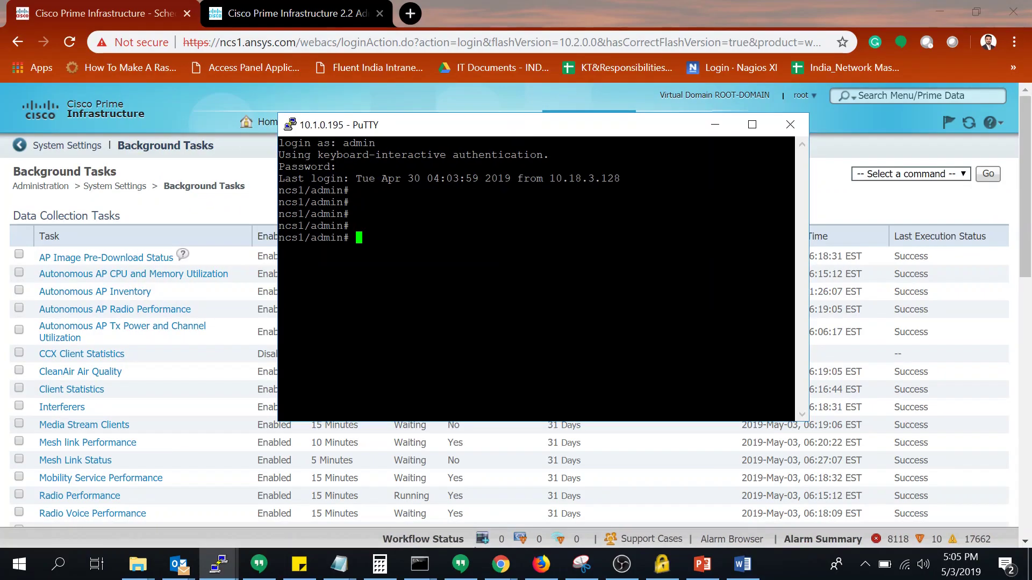
{"action": "left_click", "coordinate": [715, 129]}
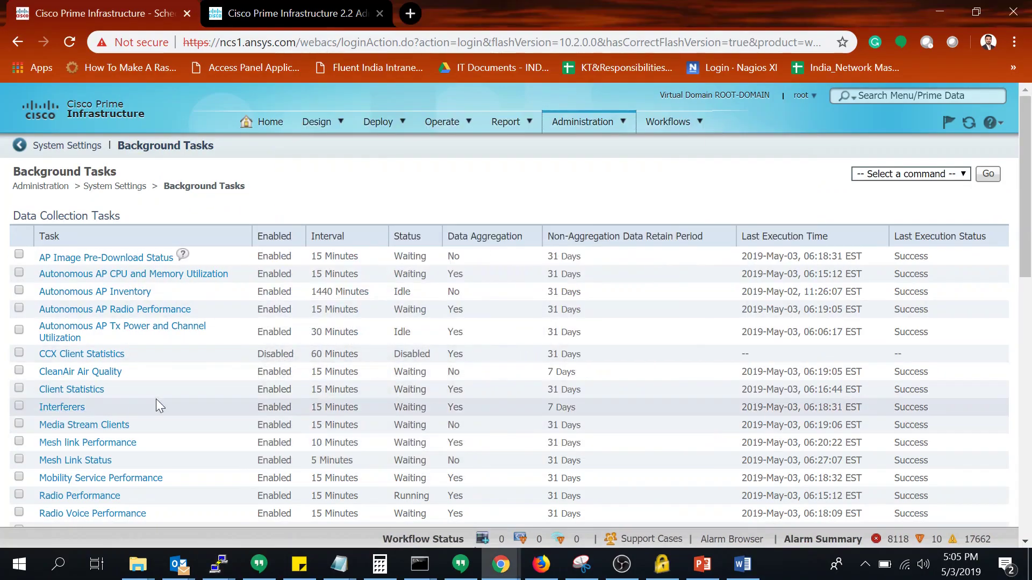
Step: Examine the interval, last execution time and status of the Prime Infrastructure Server Backup task under Other Background Tasks
{"action": "scroll", "coordinate": [135, 401], "scroll_direction": "down", "scroll_amount": 4}
{"action": "scroll", "coordinate": [178, 396], "scroll_direction": "down", "scroll_amount": 8}
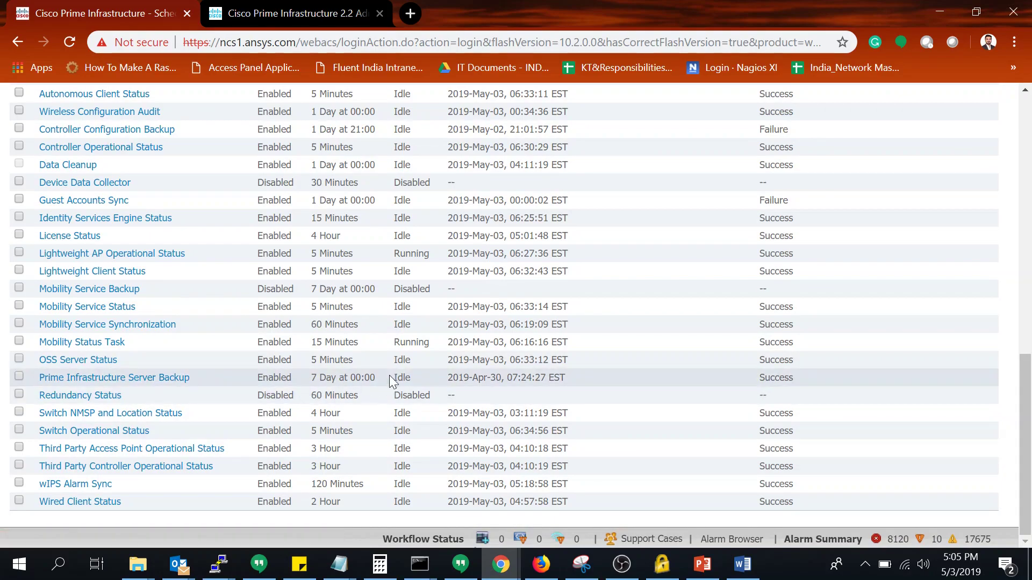
{"action": "left_click_drag", "start_coordinate": [377, 377], "coordinate": [300, 379]}
{"action": "left_click_drag", "start_coordinate": [576, 382], "coordinate": [681, 385]}
{"action": "left_click", "coordinate": [660, 390]}
{"action": "scroll", "coordinate": [757, 384], "scroll_direction": "up", "scroll_amount": 2}
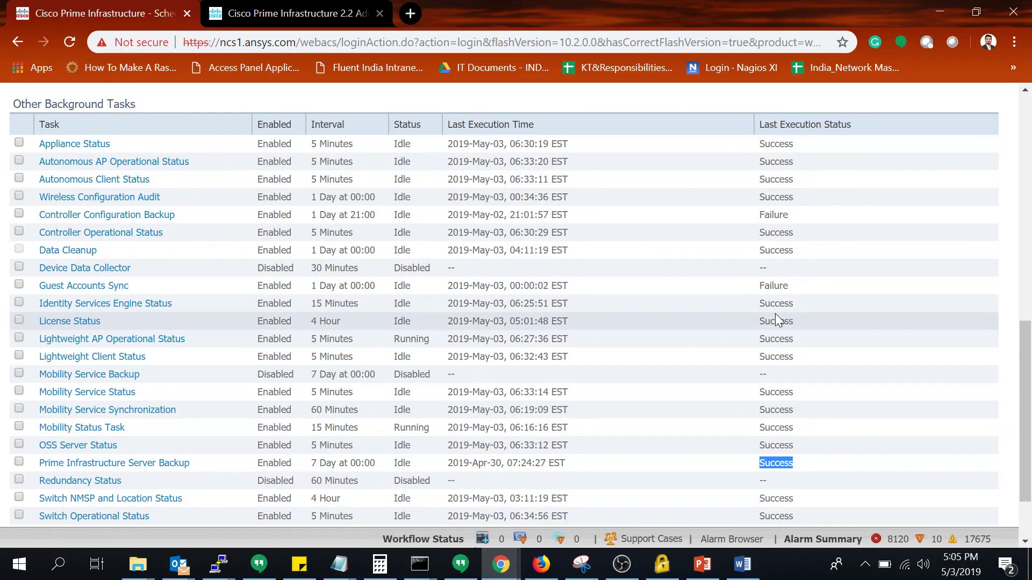
{"action": "scroll", "coordinate": [776, 318], "scroll_direction": "down", "scroll_amount": 2}
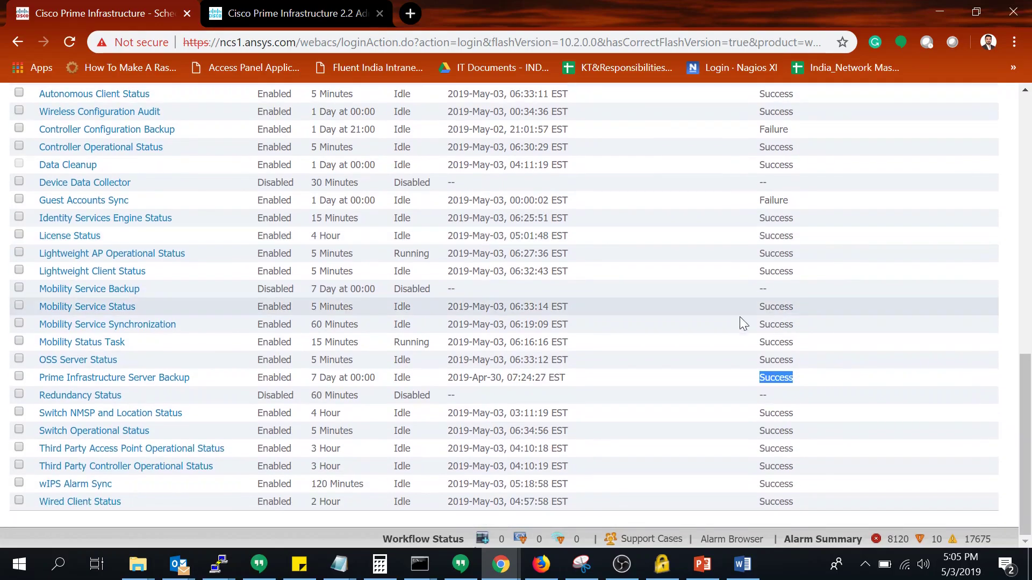
Step: Open the Prime Infrastructure Server Backup task and review the results of its past executions
{"action": "left_click", "coordinate": [126, 379]}
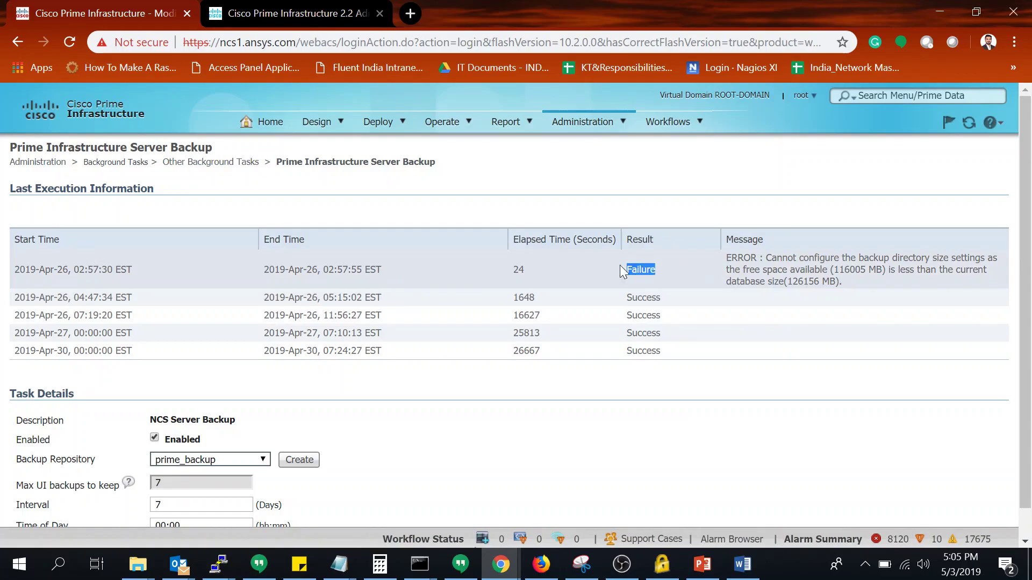
{"action": "left_click_drag", "start_coordinate": [668, 299], "coordinate": [608, 289]}
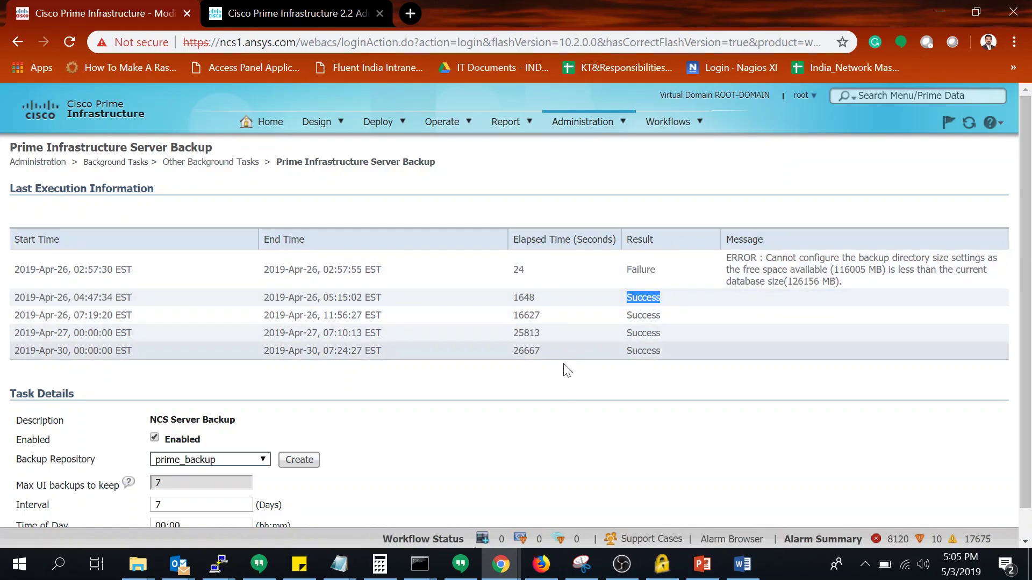
{"action": "left_click", "coordinate": [511, 347]}
{"action": "scroll", "coordinate": [493, 397], "scroll_direction": "down", "scroll_amount": 1}
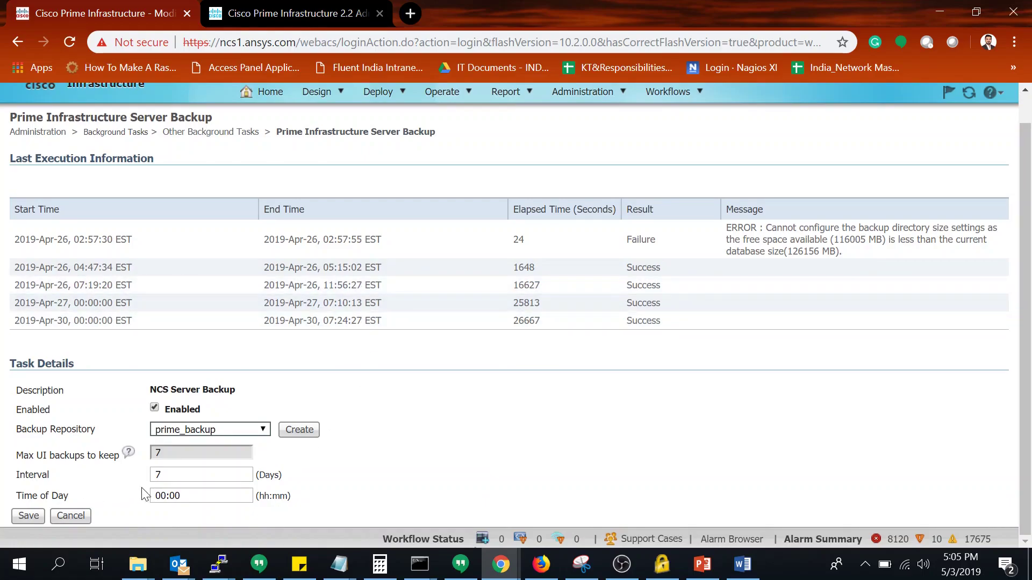
Step: Review the available backup repositories, keeping prime_backup selected, and check the task's interval and time of day
{"action": "left_click", "coordinate": [255, 433]}
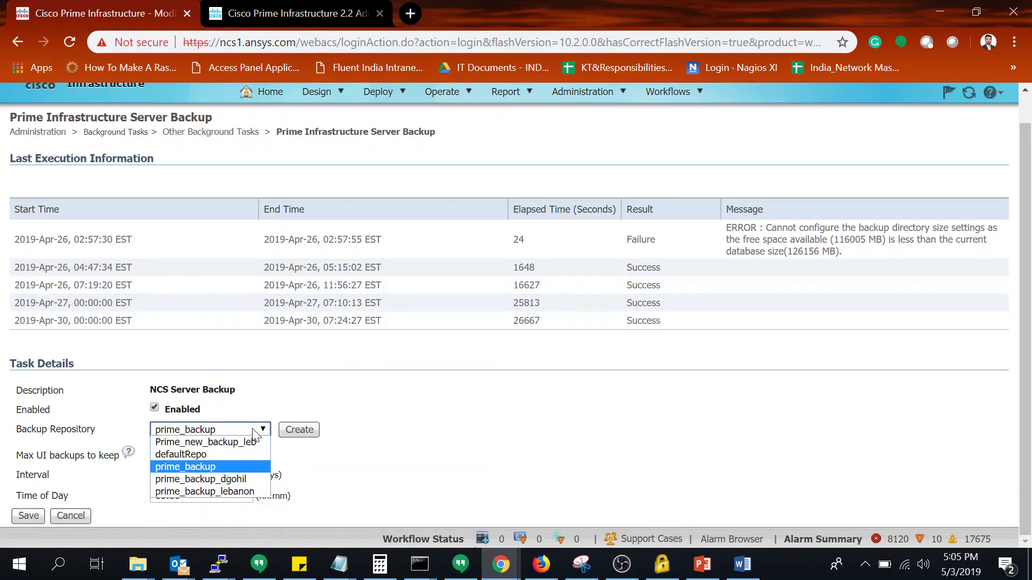
{"action": "left_click", "coordinate": [223, 467]}
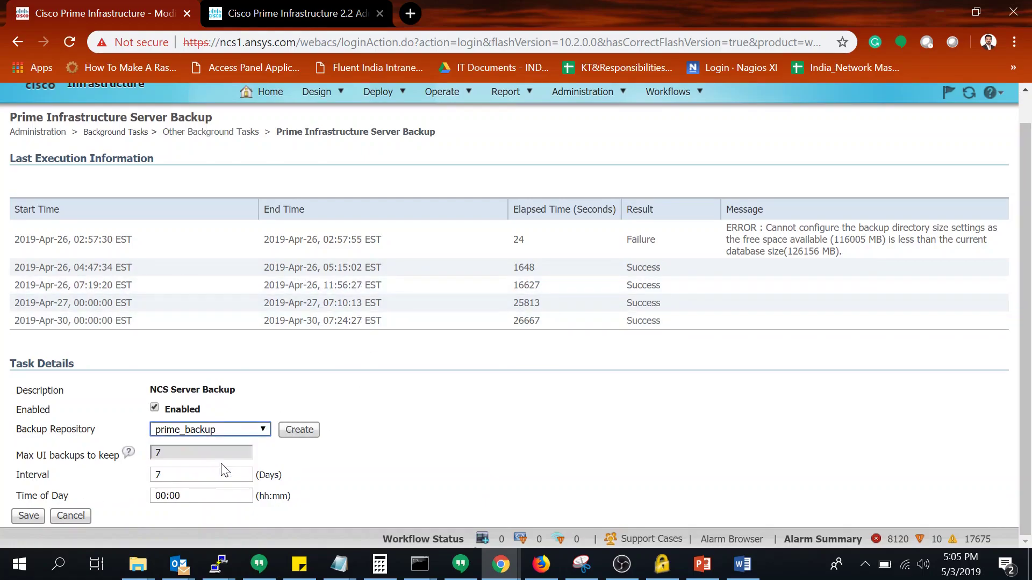
{"action": "left_click", "coordinate": [474, 424]}
{"action": "left_click", "coordinate": [159, 475]}
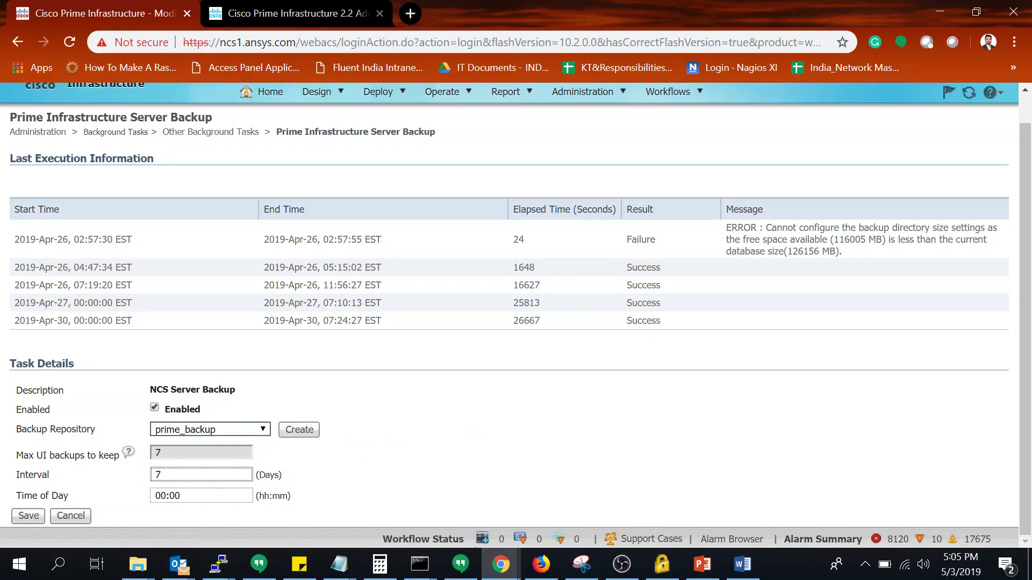
{"action": "left_click", "coordinate": [291, 477]}
{"action": "left_click_drag", "start_coordinate": [292, 504], "coordinate": [254, 496]}
{"action": "left_click", "coordinate": [359, 492]}
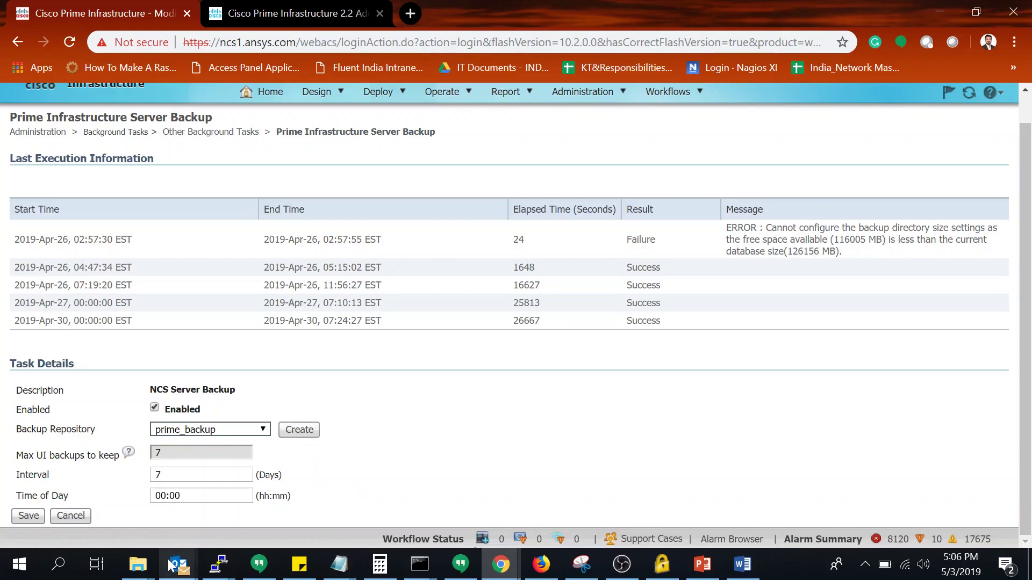
Step: Switch to the inactive PuTTY session, restore its window to a smaller size, and locate the prime_backup directory in the file listing
{"action": "mouse_move", "coordinate": [218, 567]}
{"action": "left_click", "coordinate": [132, 498]}
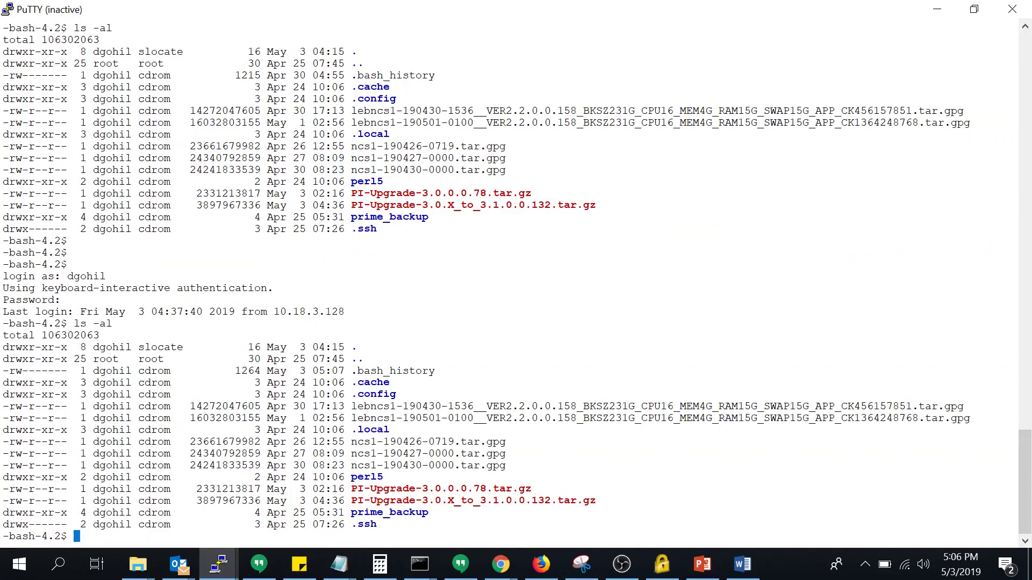
{"action": "double_click", "coordinate": [602, 8]}
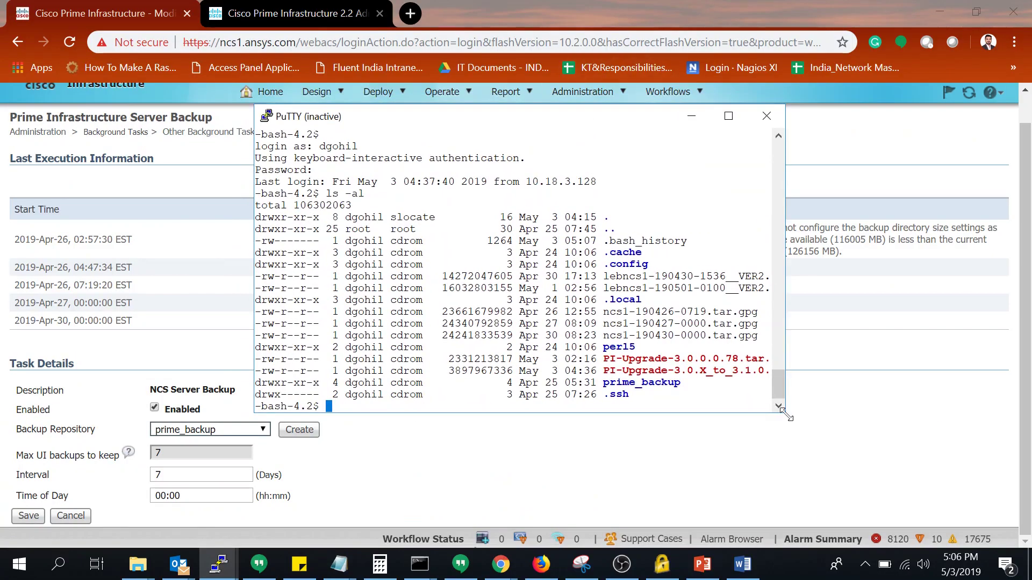
{"action": "triple_click", "coordinate": [897, 453]}
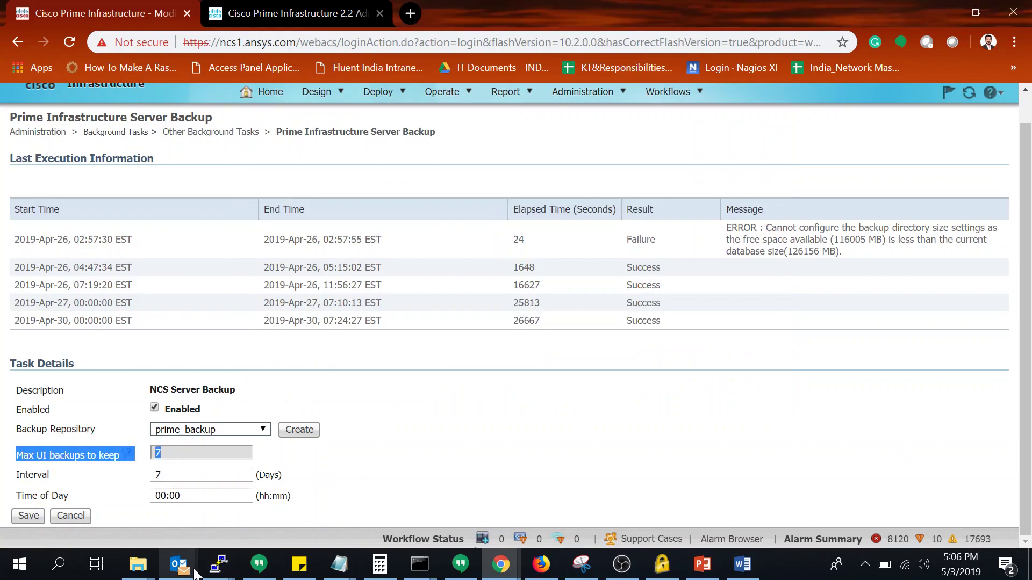
{"action": "mouse_move", "coordinate": [218, 564]}
{"action": "left_click", "coordinate": [119, 497]}
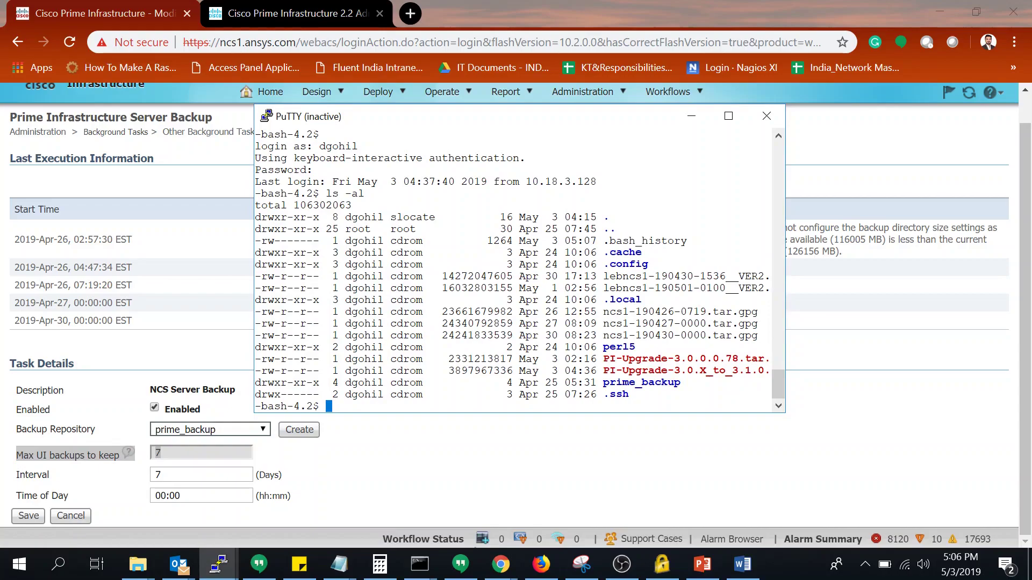
{"action": "double_click", "coordinate": [641, 382]}
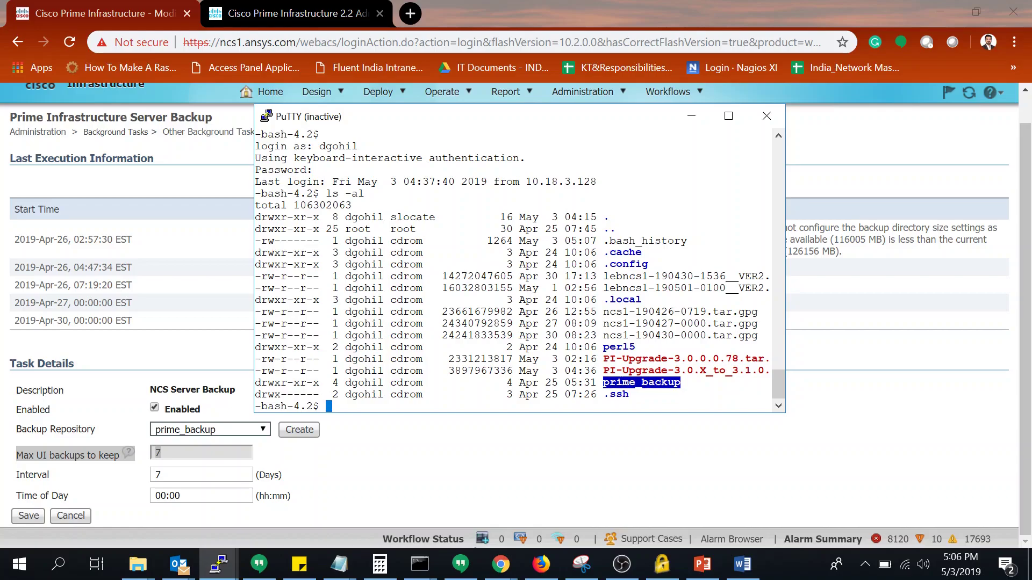
{"action": "left_click", "coordinate": [690, 116]}
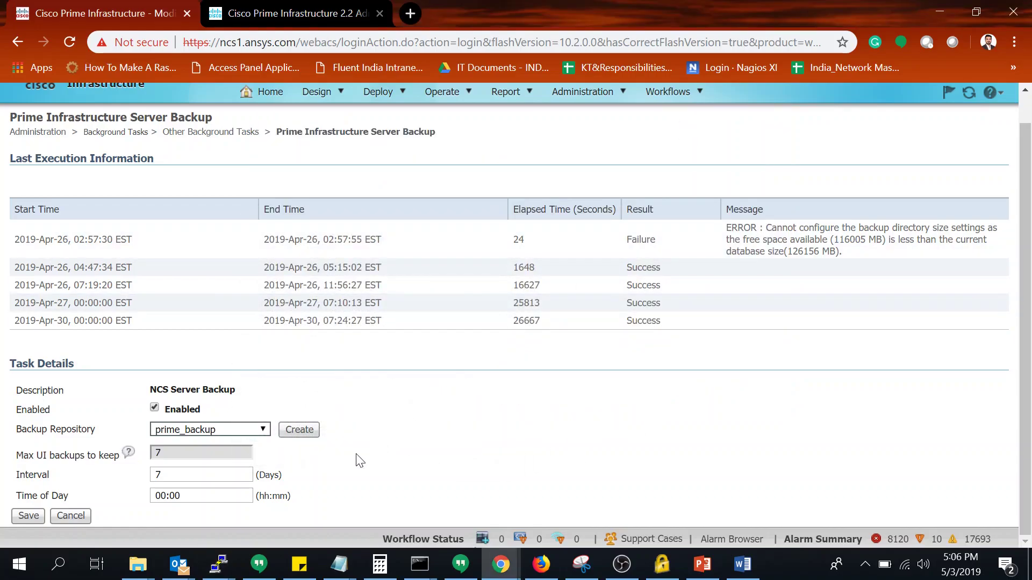
Step: Start a new backup repository named new_repo with the FTP Repository type, and close the form without submitting it
{"action": "left_click", "coordinate": [300, 432]}
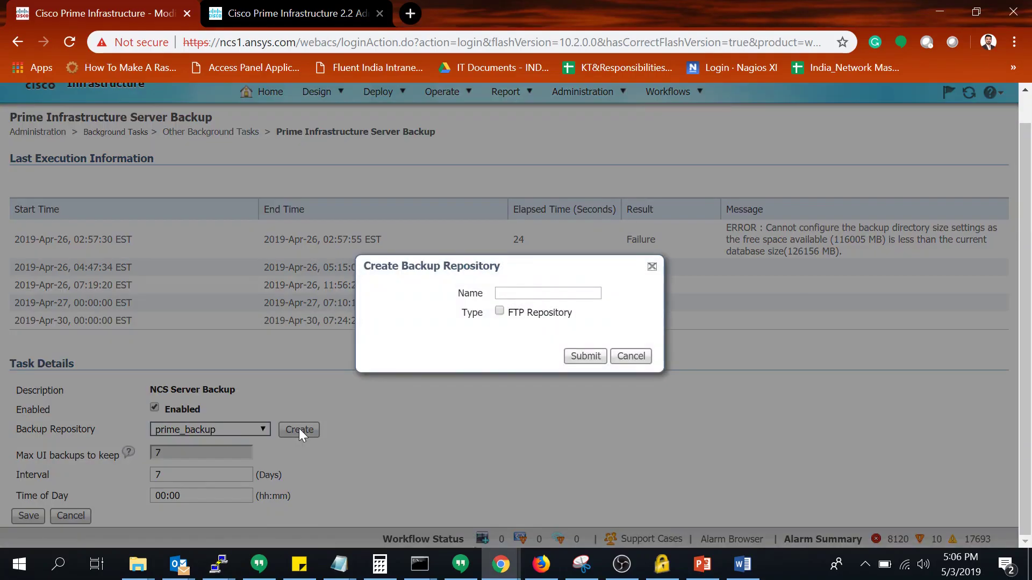
{"action": "left_click", "coordinate": [548, 293]}
{"action": "type", "text": "new_repo"}
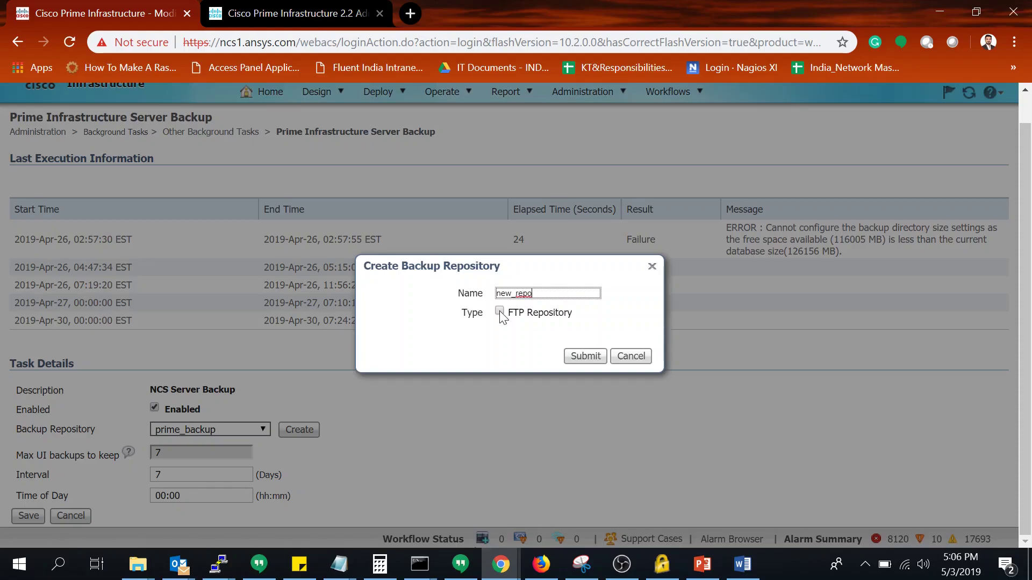
{"action": "left_click", "coordinate": [499, 310]}
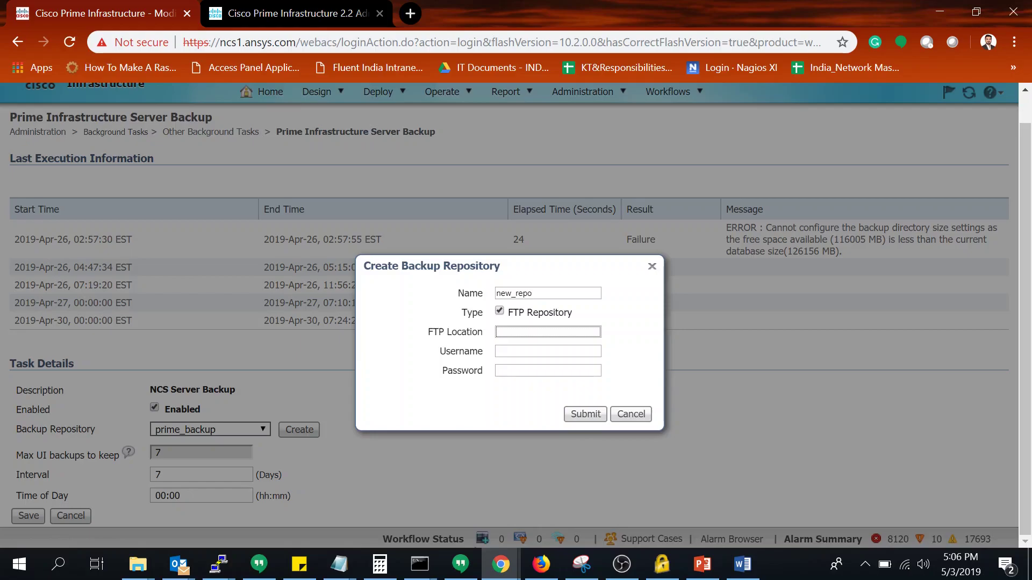
{"action": "left_click", "coordinate": [548, 351]}
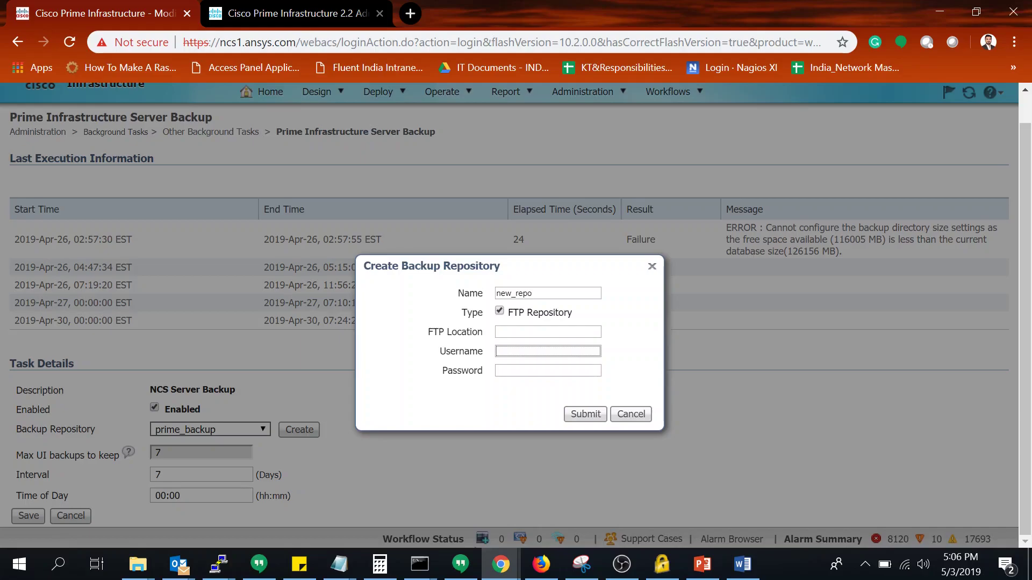
{"action": "key", "text": "Tab"}
{"action": "left_click", "coordinate": [652, 268]}
Step: Look again at the backup files listed in the inactive PuTTY session and minimize its window
{"action": "mouse_move", "coordinate": [218, 564]}
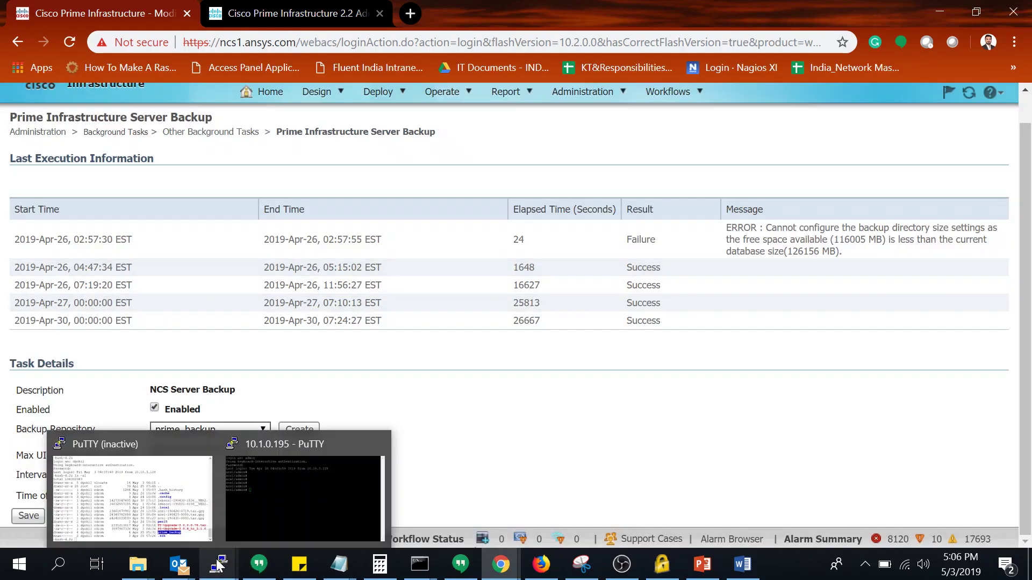
{"action": "left_click", "coordinate": [161, 491]}
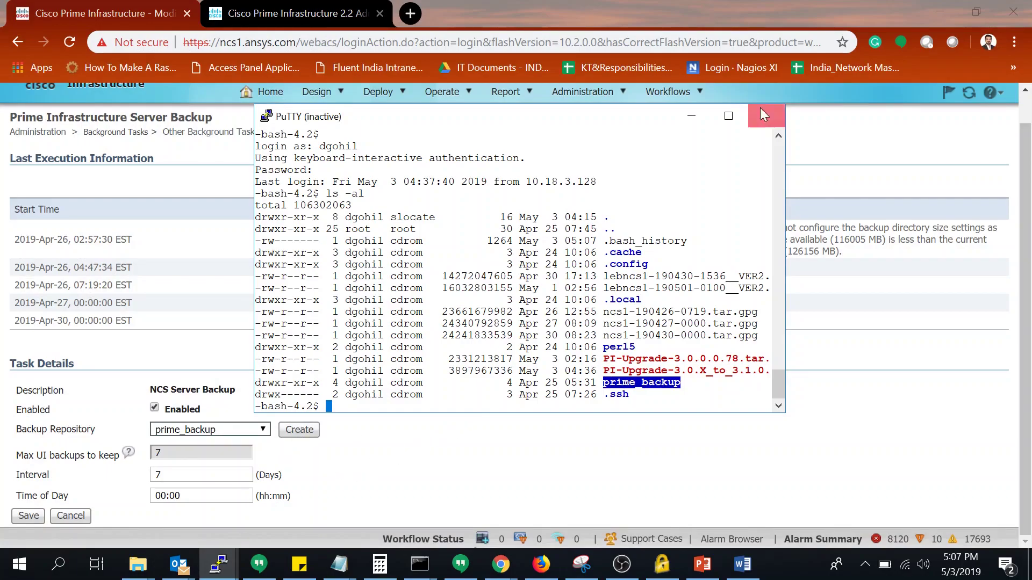
{"action": "left_click", "coordinate": [692, 116]}
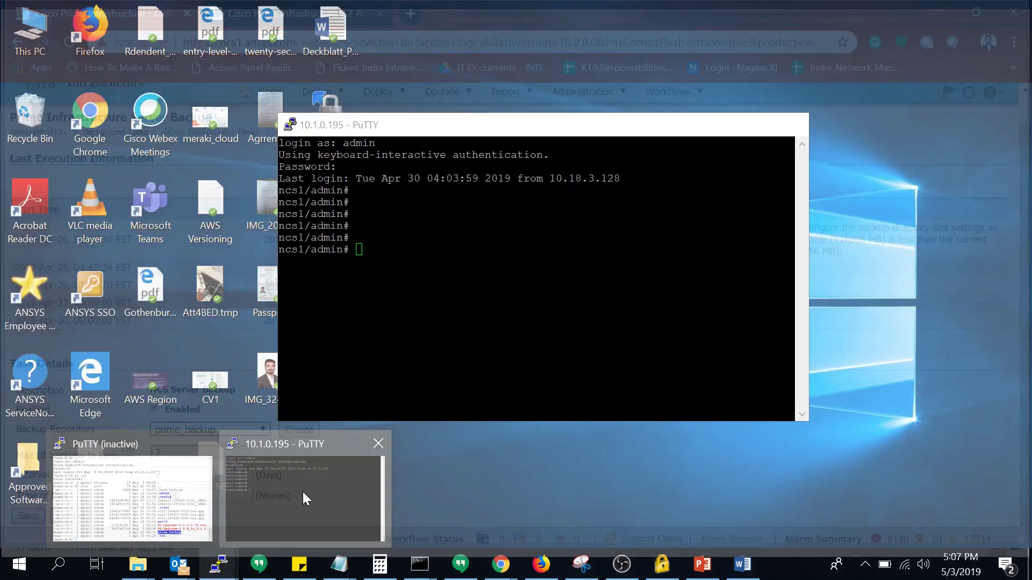
Step: Switch to the 10.1.0.195 PuTTY session and maximize its window, leaving the prompt empty
{"action": "left_click", "coordinate": [302, 492]}
{"action": "left_click_drag", "start_coordinate": [504, 133], "coordinate": [483, 146]}
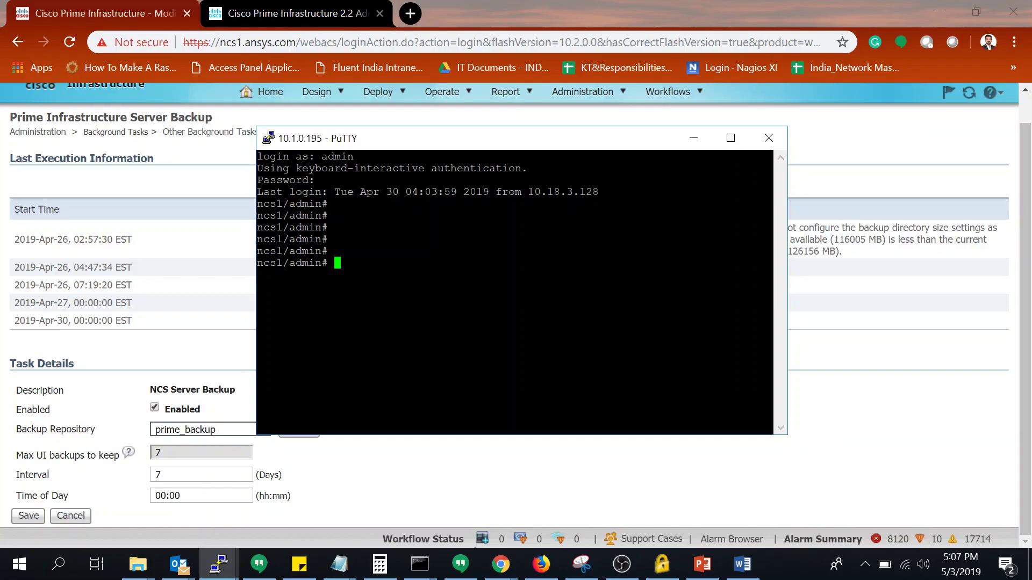
{"action": "left_click", "coordinate": [731, 138]}
{"action": "type", "text": "sh"}
{"action": "key", "text": "BackSpace"}
{"action": "key", "text": "BackSpace"}
Step: Change the PuTTY terminal font size to 12 points and apply the session settings
{"action": "right_click", "coordinate": [360, 9]}
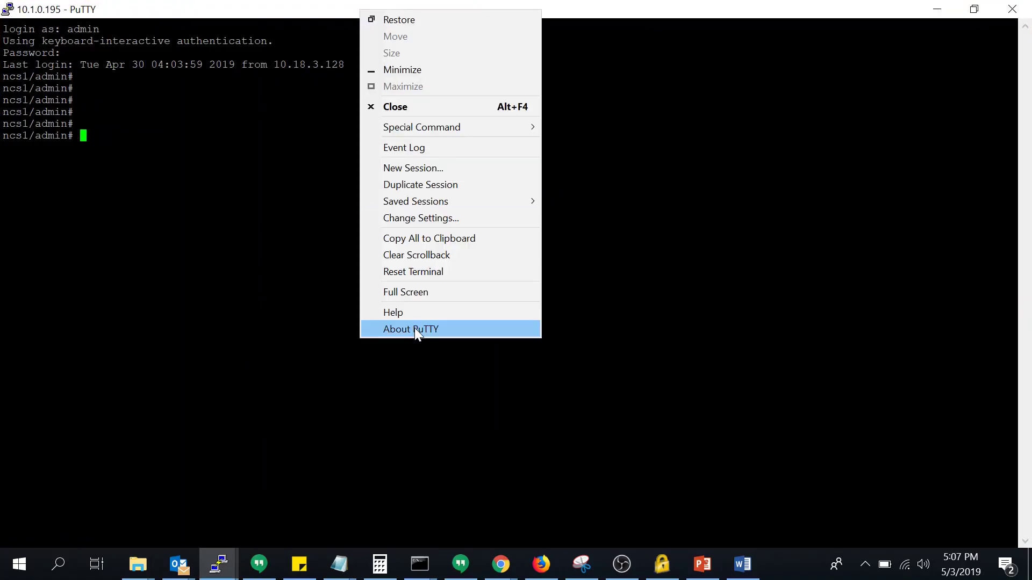
{"action": "left_click", "coordinate": [407, 223]}
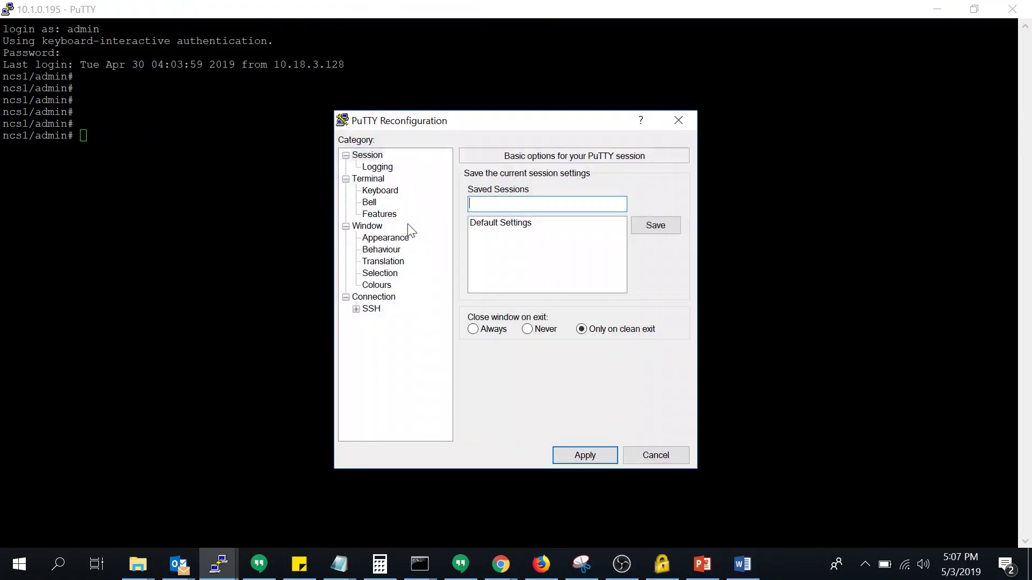
{"action": "left_click", "coordinate": [383, 239]}
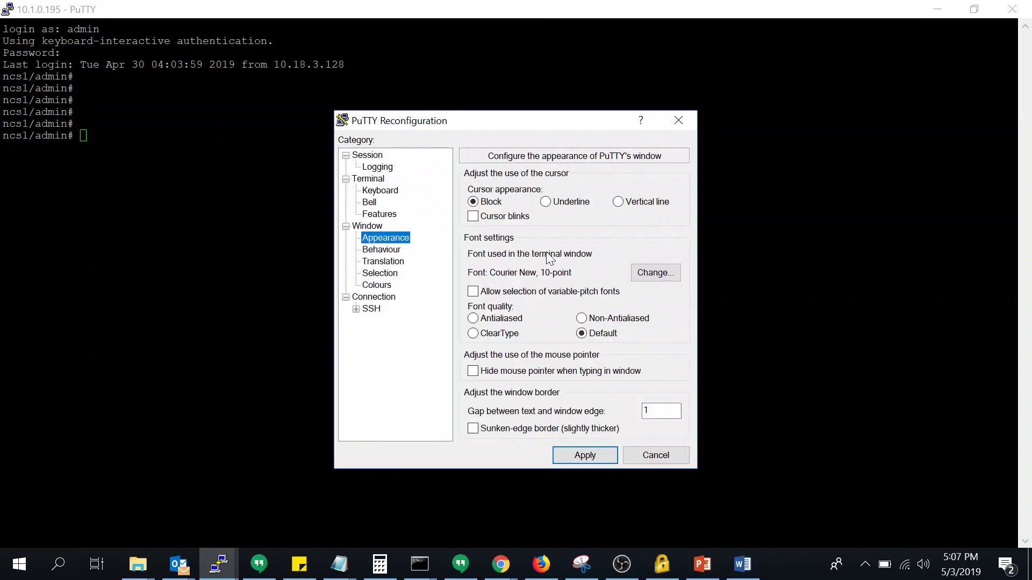
{"action": "left_click", "coordinate": [653, 272]}
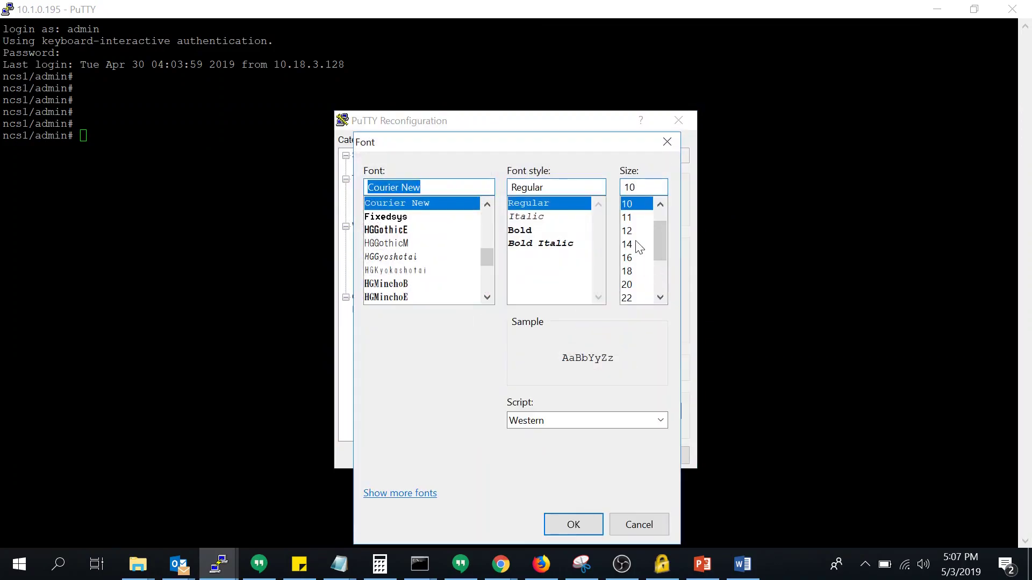
{"action": "left_click", "coordinate": [631, 231]}
{"action": "left_click", "coordinate": [574, 525]}
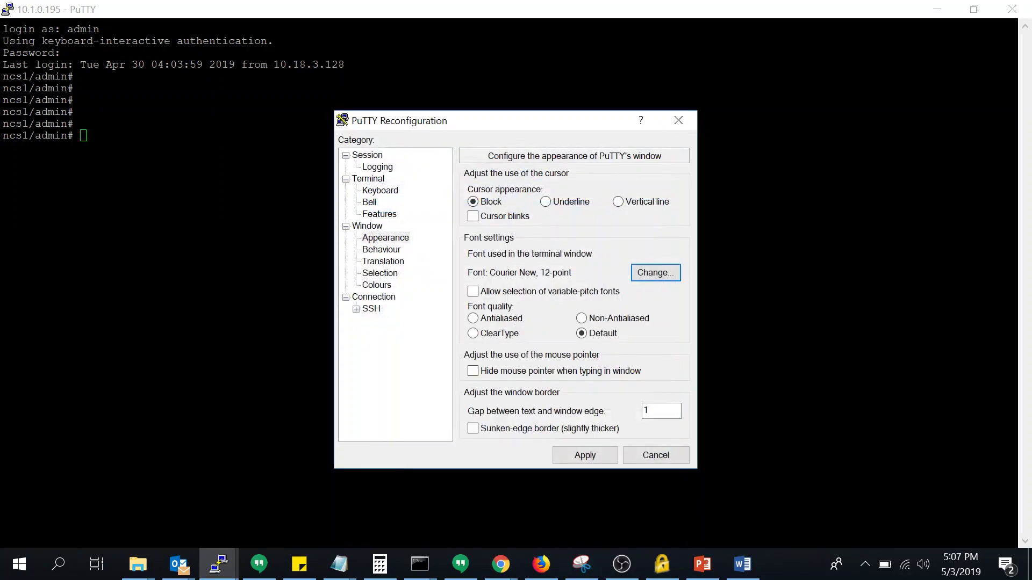
{"action": "left_click", "coordinate": [566, 461]}
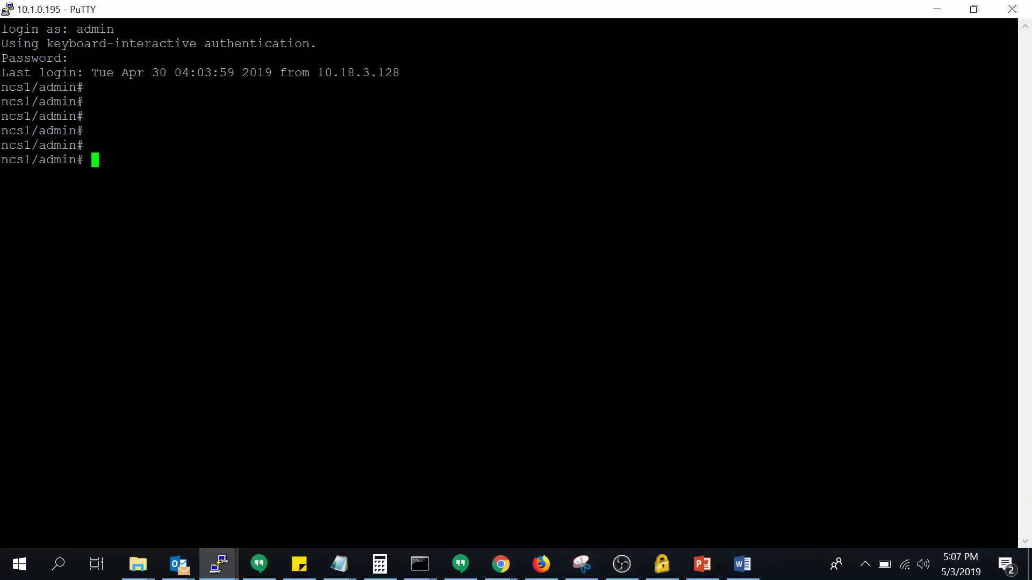
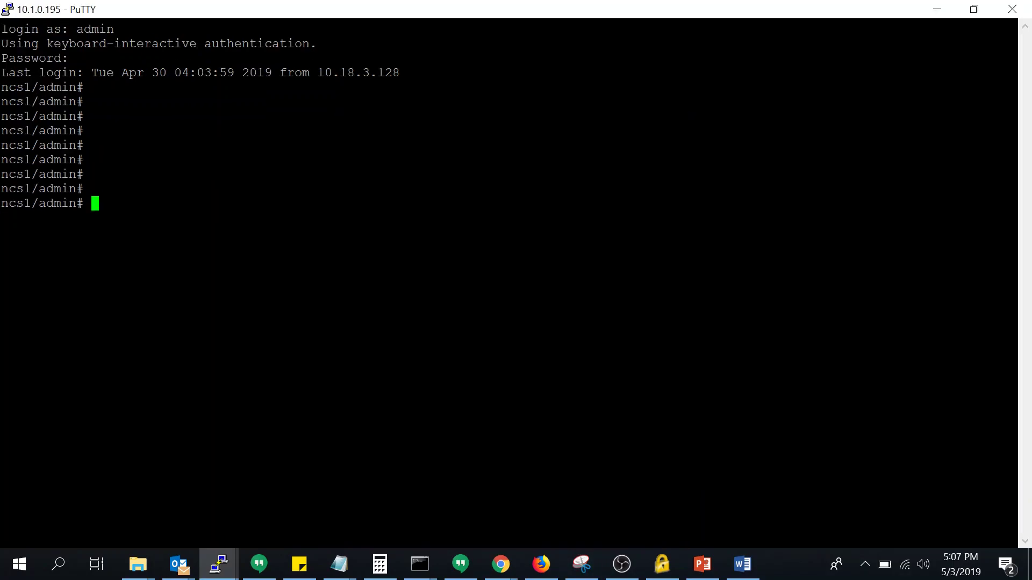
Step: Run "sh running-config | begin repo" and highlight the repository entries in the output, including prime_backup
{"action": "type", "text": "sh run"}
{"action": "key", "text": "Tab"}
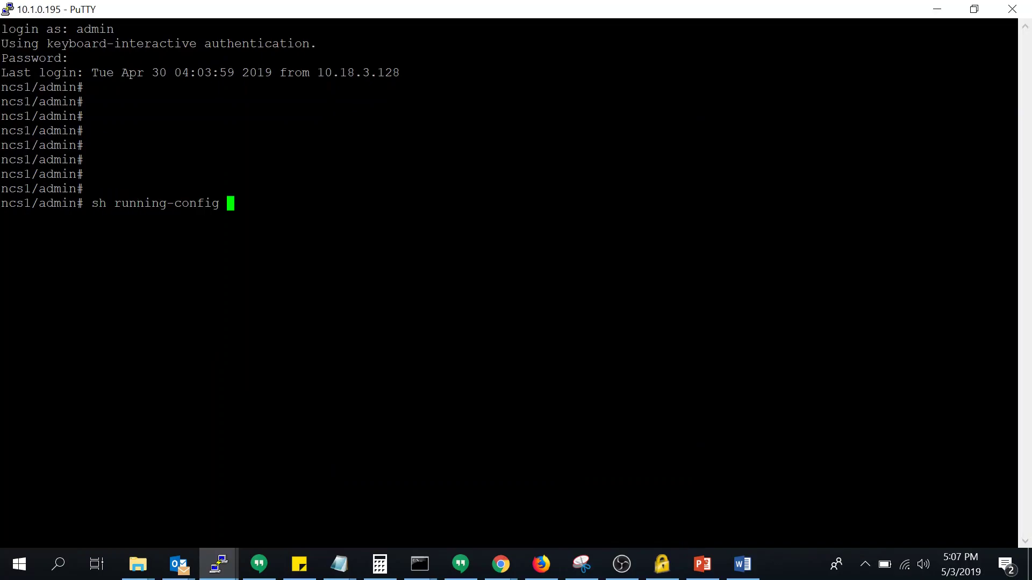
{"action": "type", "text": "| begin repo"}
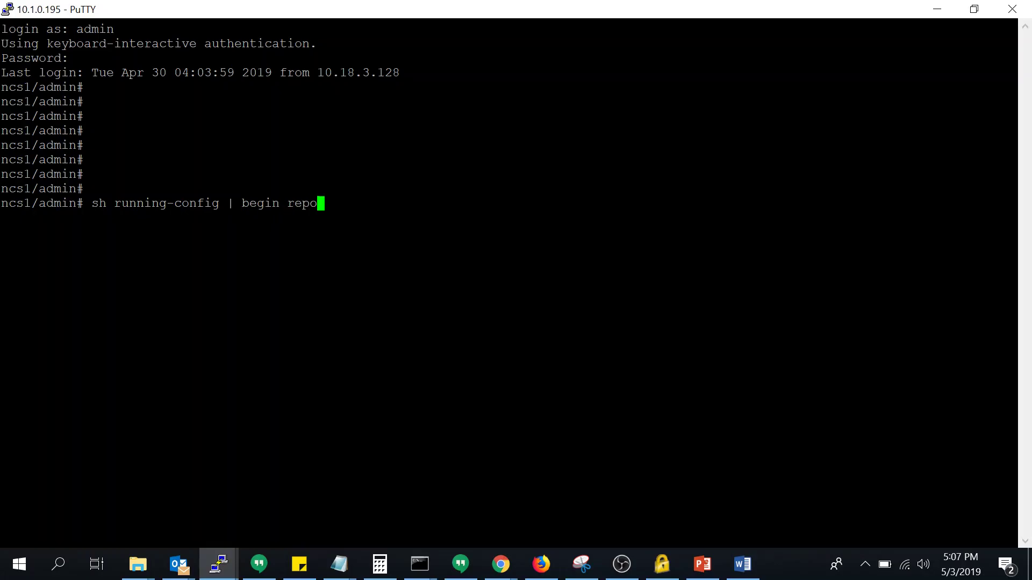
{"action": "key", "text": "Return"}
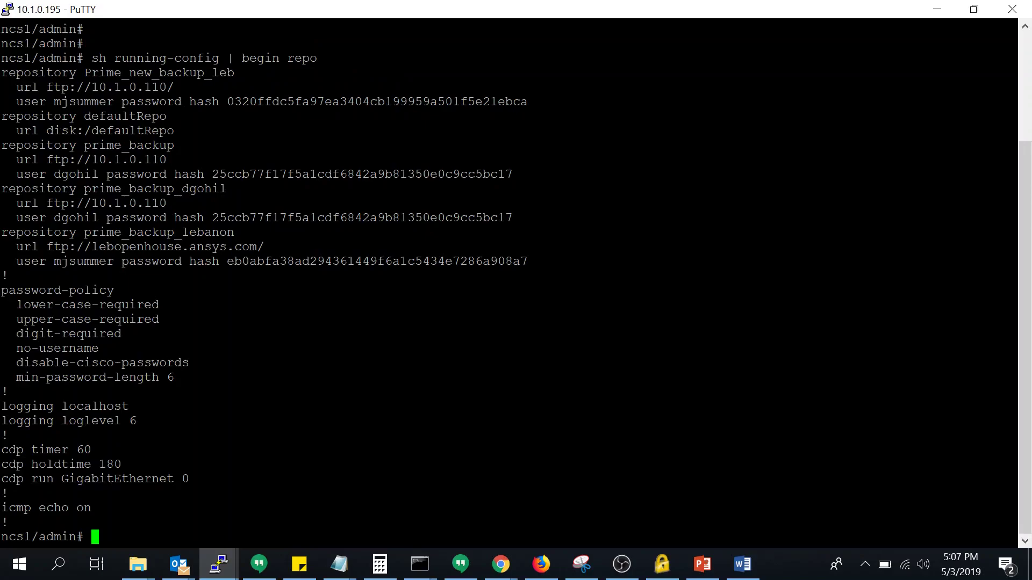
{"action": "left_click_drag", "start_coordinate": [2, 72], "coordinate": [538, 263]}
{"action": "left_click_drag", "start_coordinate": [1, 145], "coordinate": [537, 174]}
Step: Show the argument help for the "sh repository" command and highlight the repository name description
{"action": "key", "text": "Return"}
{"action": "key", "text": "Return"}
{"action": "key", "text": "Return"}
{"action": "type", "text": "sh re"}
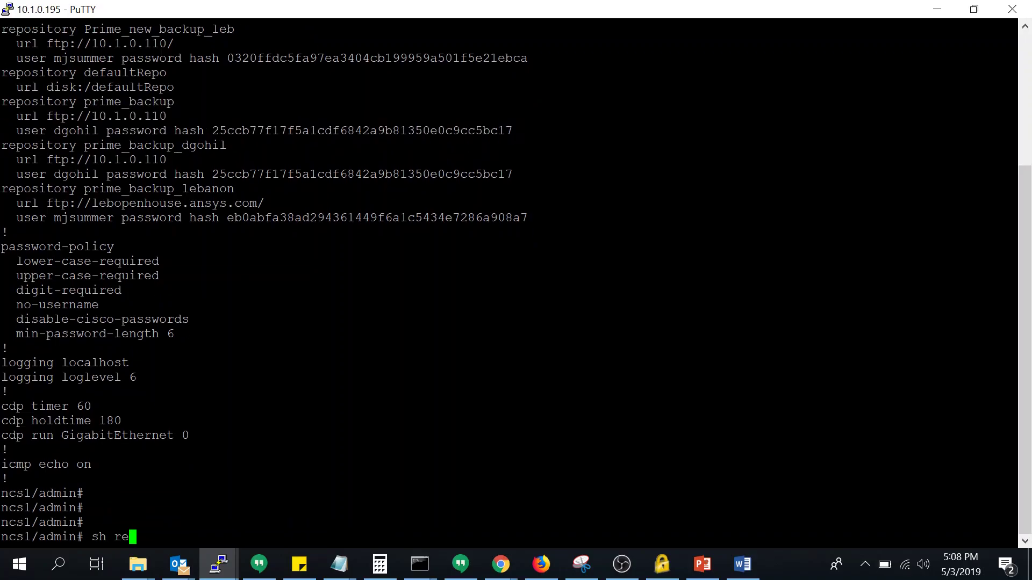
{"action": "type", "text": "po"}
{"action": "key", "text": "Tab"}
{"action": "type", "text": "?"}
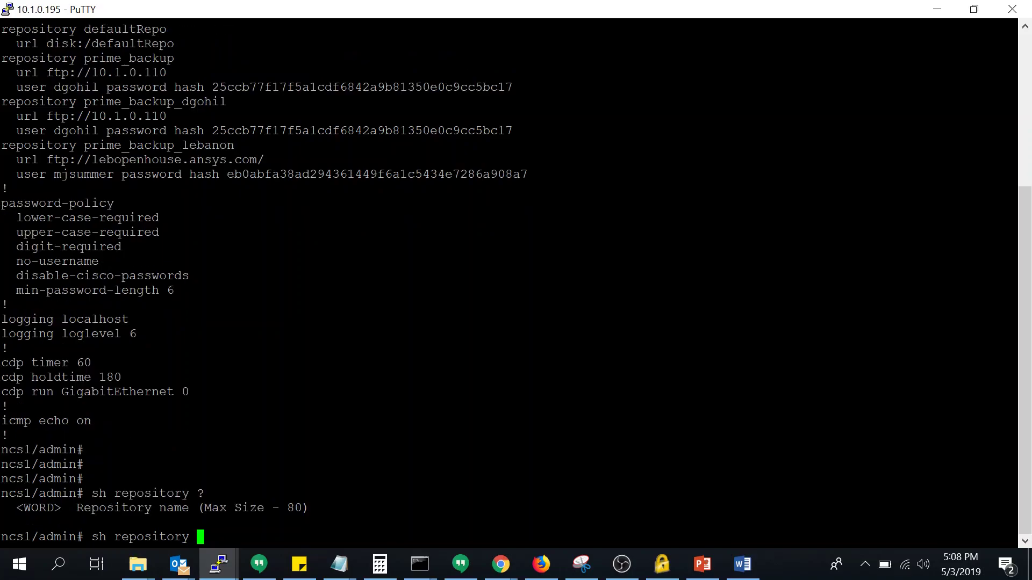
{"action": "left_click_drag", "start_coordinate": [76, 508], "coordinate": [310, 508]}
Step: Run "sh repository prime_backup" and highlight the listed repository files
{"action": "type", "text": "prime_back"}
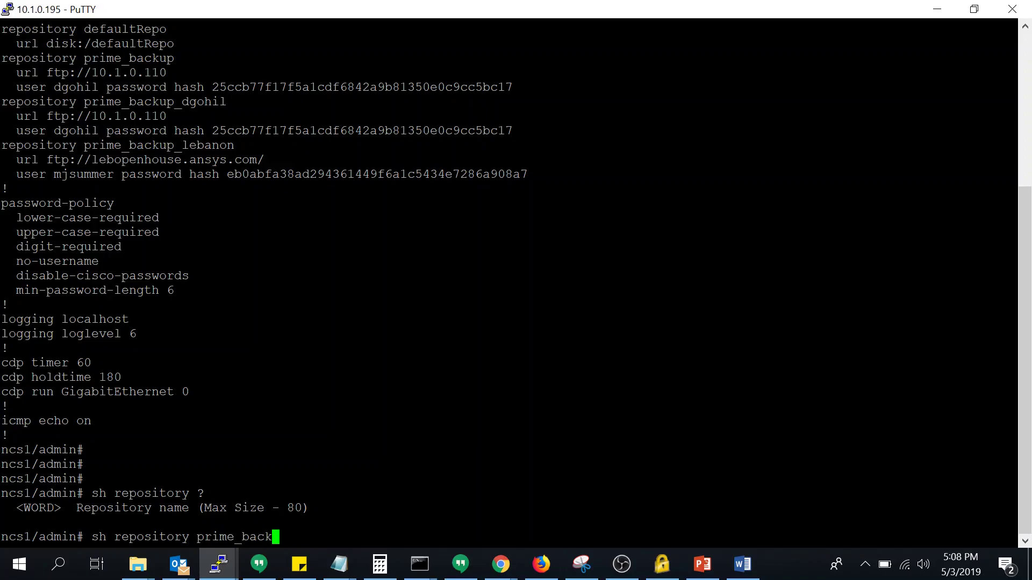
{"action": "type", "text": "up"}
{"action": "key", "text": "Return"}
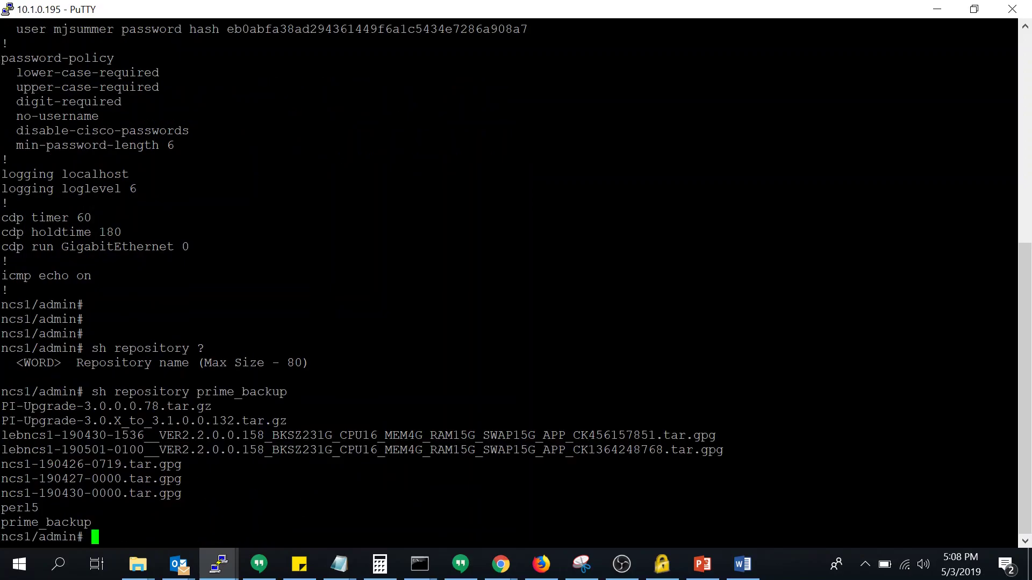
{"action": "left_click_drag", "start_coordinate": [6, 532], "coordinate": [5, 421]}
{"action": "left_click", "coordinate": [5, 420]}
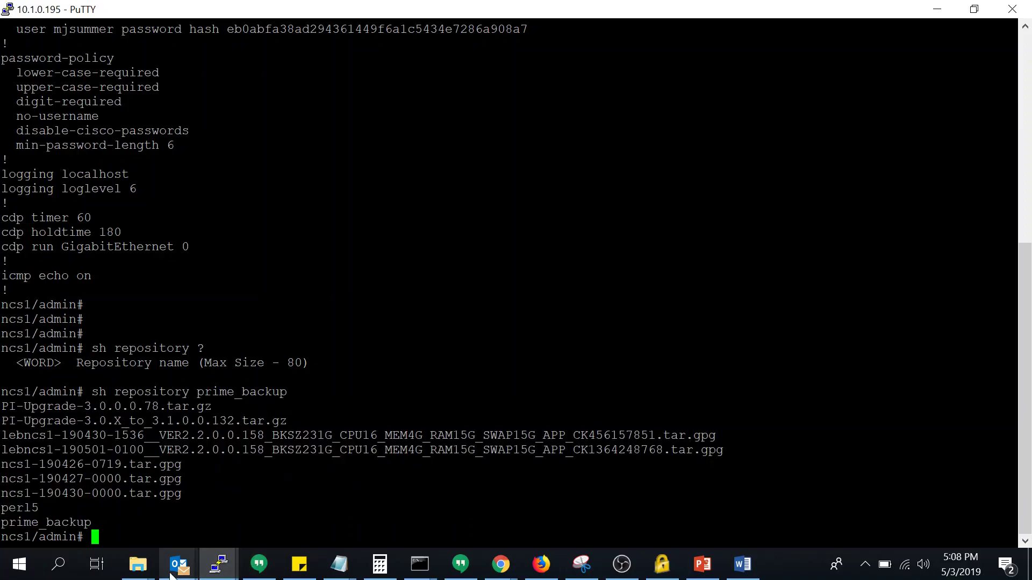
Step: Compare the ncs1 backup files in the inactive PuTTY session with those listed in the 10.1.0.195 session
{"action": "mouse_move", "coordinate": [217, 565]}
{"action": "left_click", "coordinate": [126, 492]}
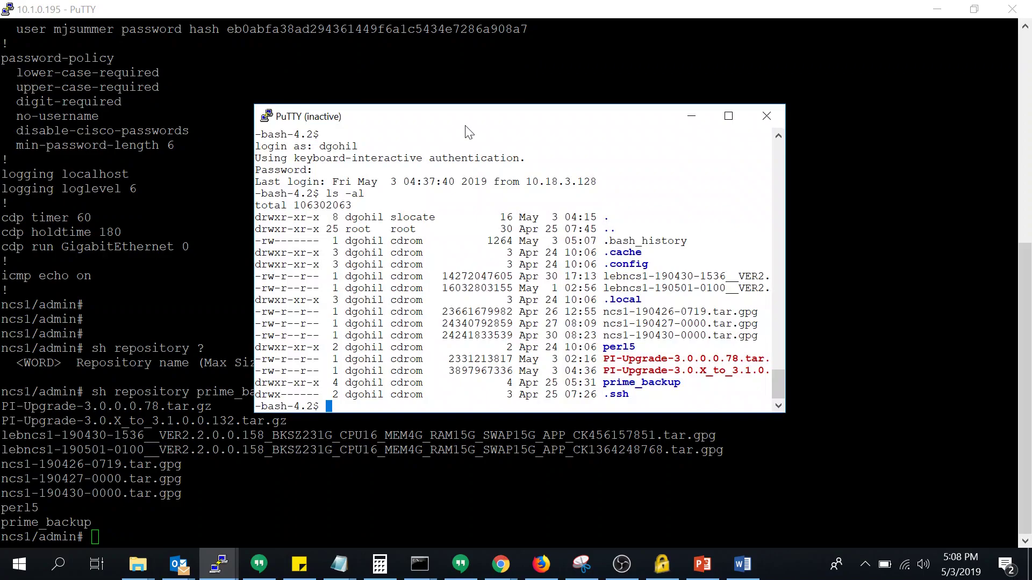
{"action": "left_click_drag", "start_coordinate": [465, 116], "coordinate": [455, 58]}
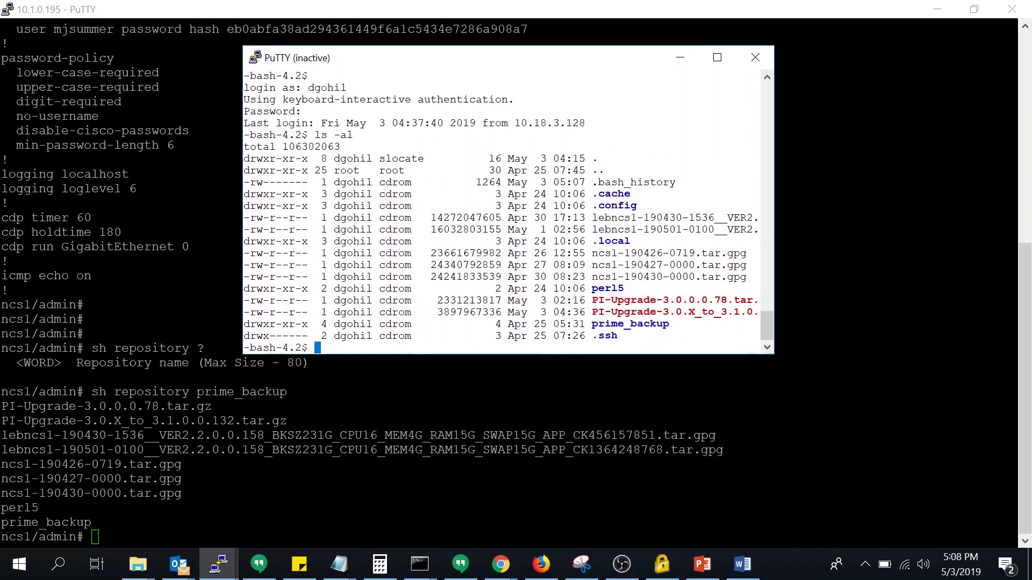
{"action": "left_click_drag", "start_coordinate": [591, 253], "coordinate": [624, 289]}
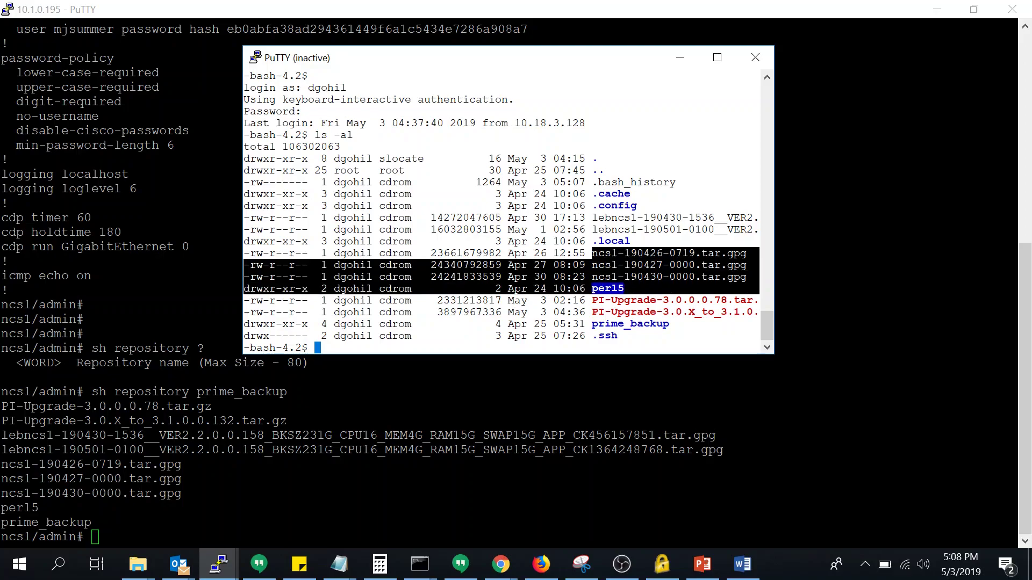
{"action": "left_click_drag", "start_coordinate": [3, 461], "coordinate": [183, 492]}
{"action": "left_click", "coordinate": [182, 493]}
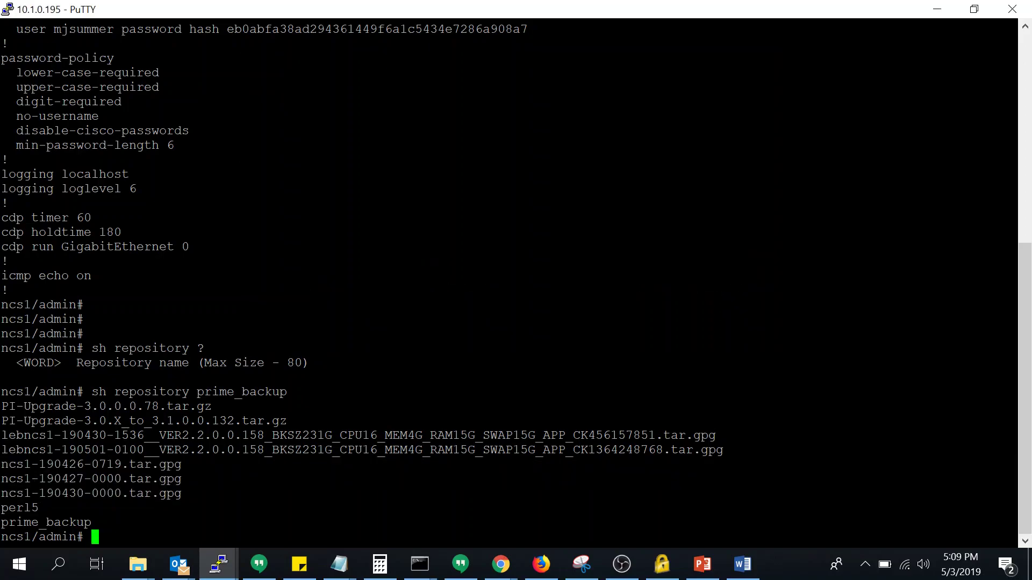
Step: Highlight the lebncs1 backups in the repository listing, recheck the inactive PuTTY session, minimize it, and return to a fresh prompt in the 10.1.0.195 session
{"action": "left_click_drag", "start_coordinate": [123, 464], "coordinate": [31, 436]}
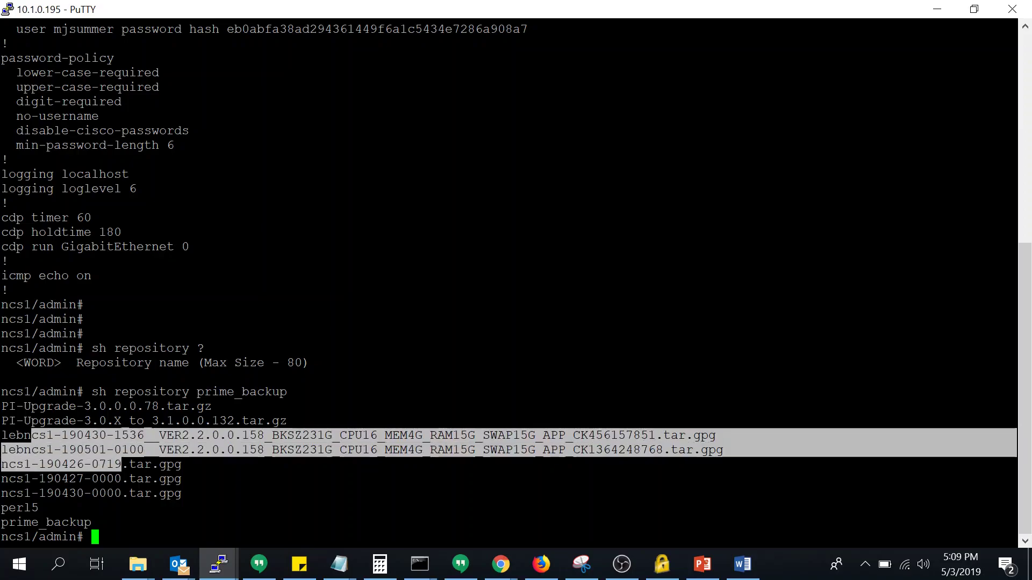
{"action": "mouse_move", "coordinate": [223, 572]}
{"action": "left_click", "coordinate": [173, 487]}
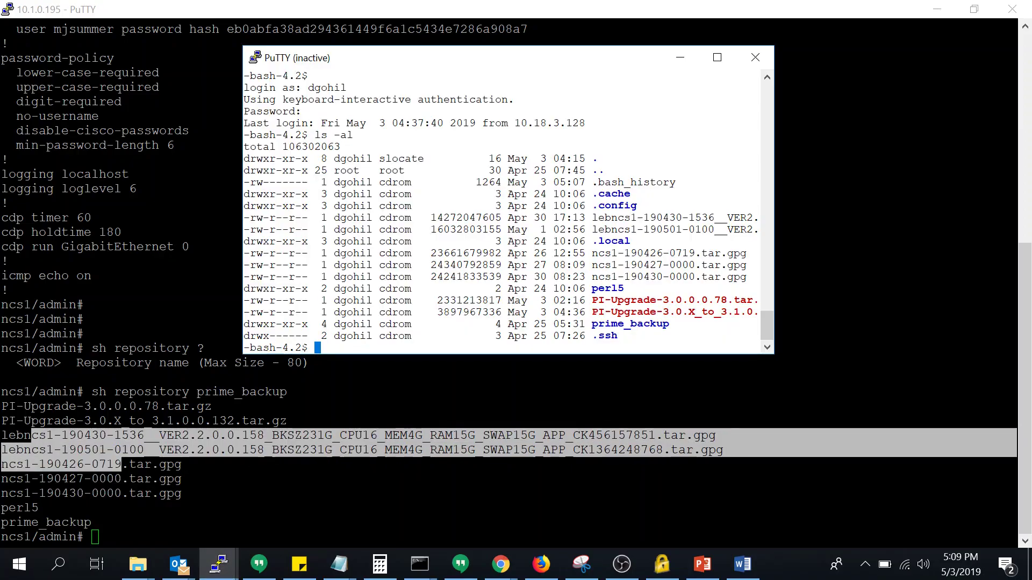
{"action": "left_click", "coordinate": [680, 57]}
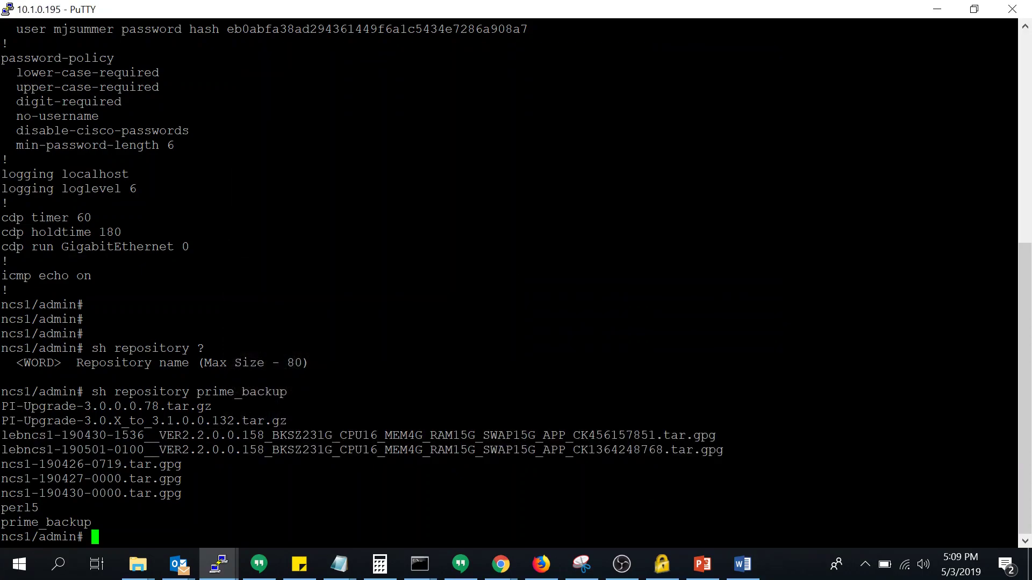
{"action": "key", "text": "Return"}
{"action": "key", "text": "Return"}
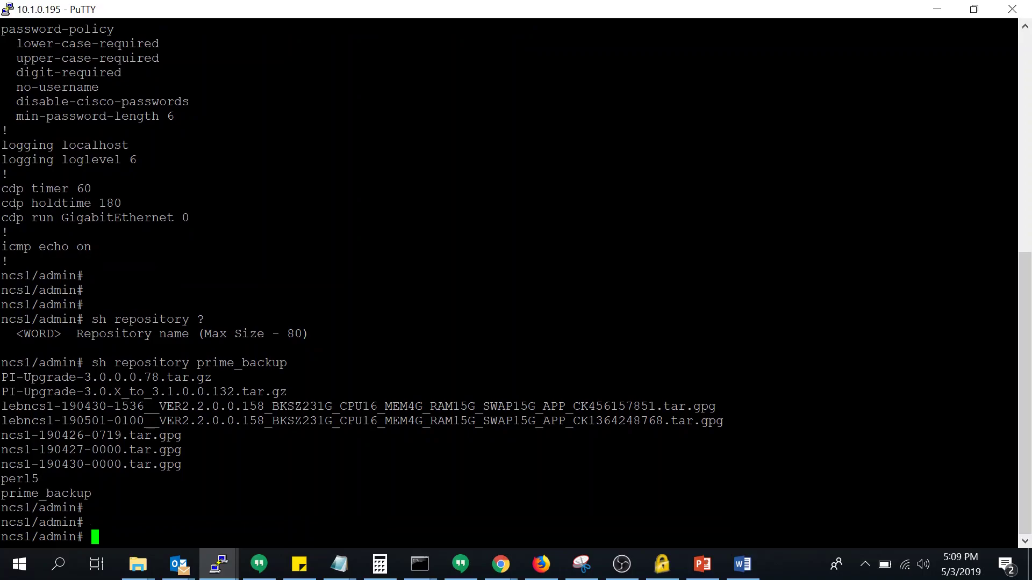
Step: Switch to Chrome and go from the Prime Infrastructure Server Backup page to the Background Tasks list
{"action": "left_click", "coordinate": [501, 565]}
{"action": "left_click", "coordinate": [414, 498]}
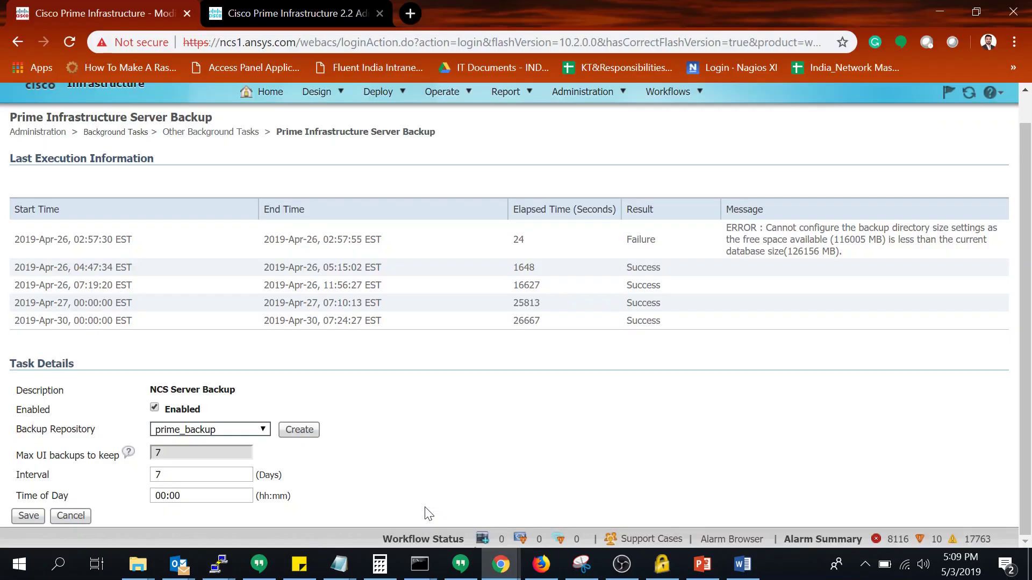
{"action": "scroll", "coordinate": [299, 231], "scroll_direction": "up", "scroll_amount": 1}
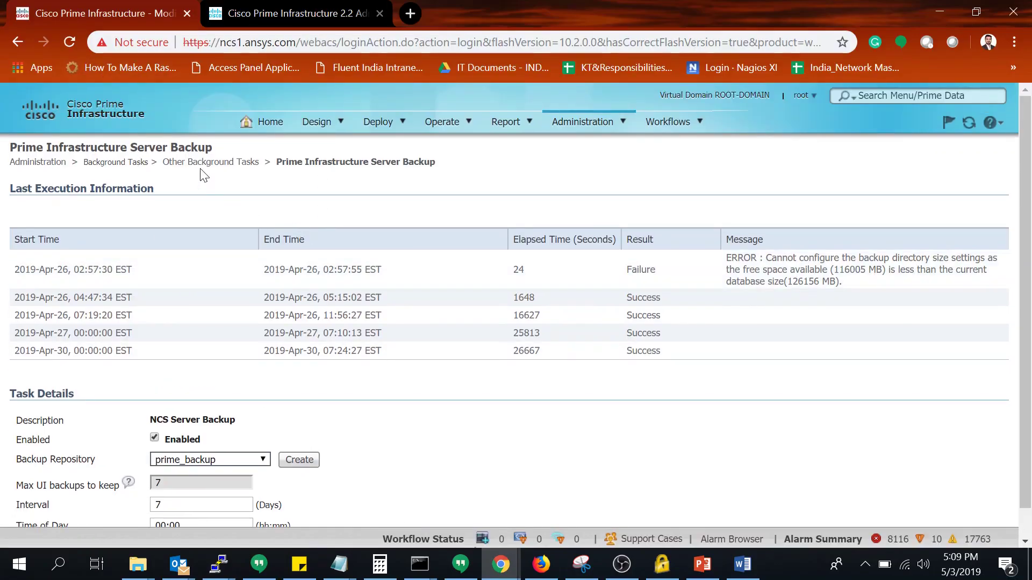
{"action": "left_click", "coordinate": [116, 162]}
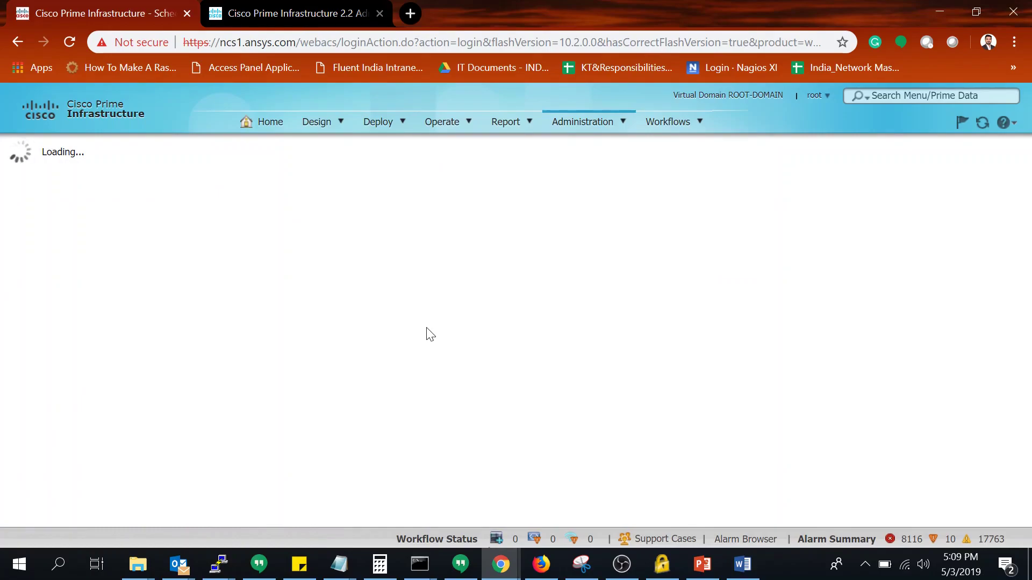
Step: Select the Prime Infrastructure Server Backup task and choose Execute Now as its command
{"action": "scroll", "coordinate": [430, 335], "scroll_direction": "down", "scroll_amount": 15}
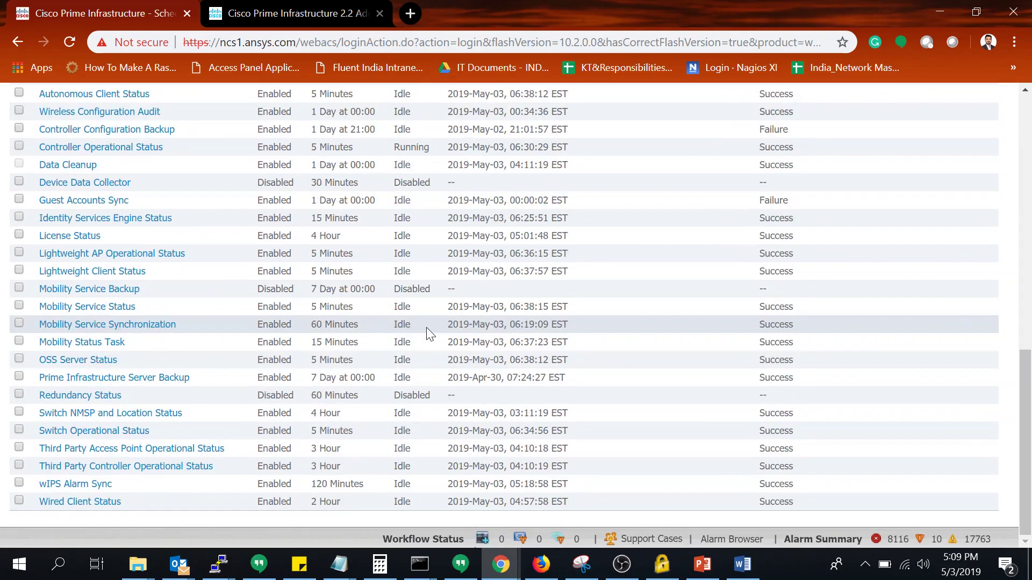
{"action": "left_click", "coordinate": [19, 377]}
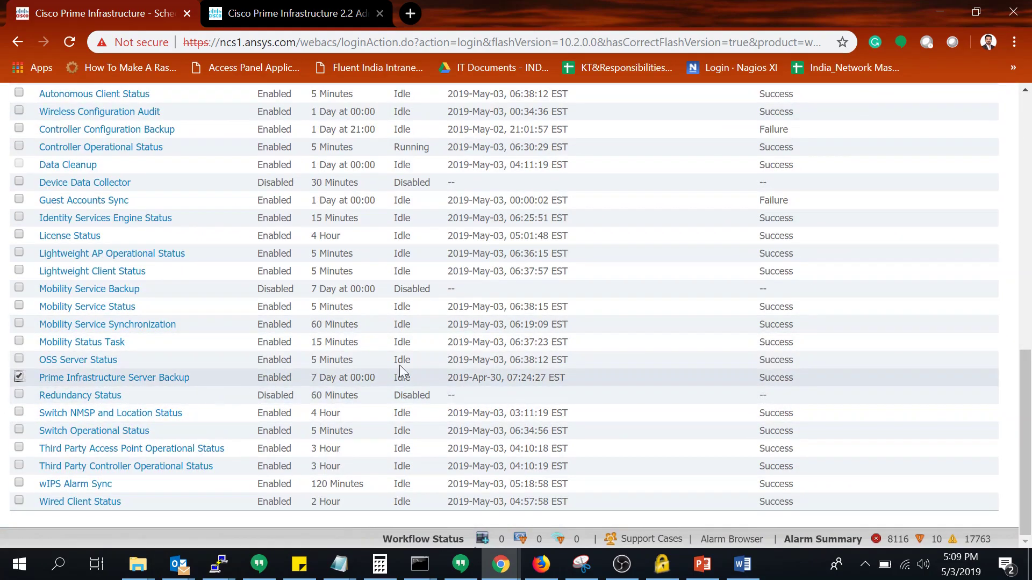
{"action": "scroll", "coordinate": [499, 345], "scroll_direction": "up", "scroll_amount": 15}
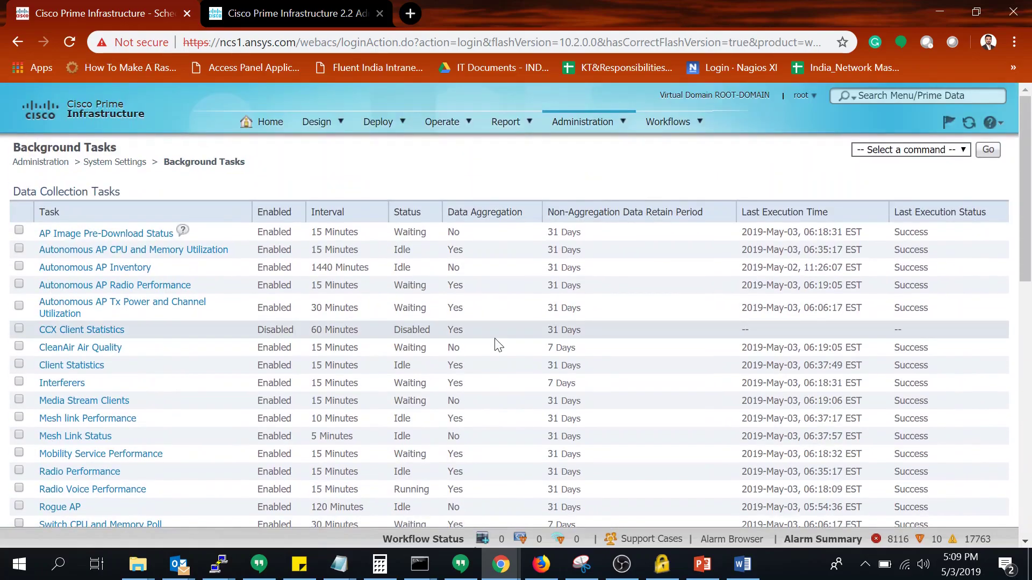
{"action": "left_click", "coordinate": [954, 155]}
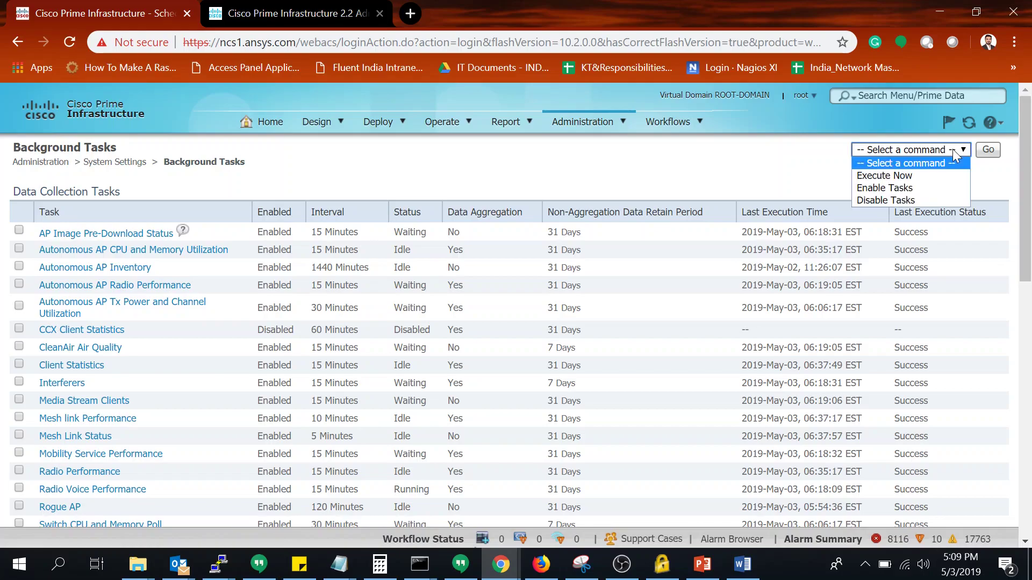
{"action": "left_click", "coordinate": [932, 175]}
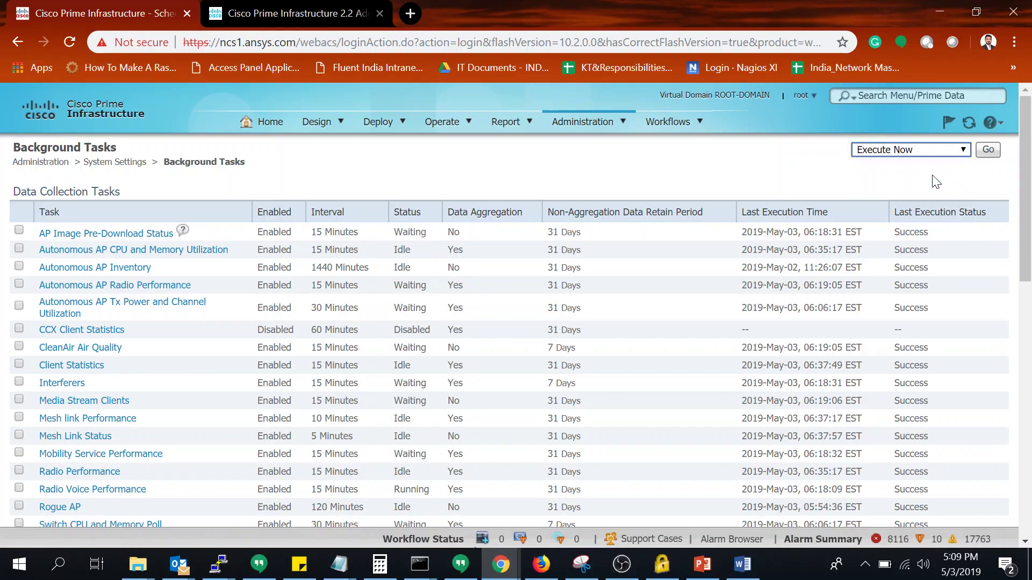
{"action": "left_click", "coordinate": [989, 153]}
Step: Open the Prime Infrastructure Server Backup task and review its Interval and Time of Day settings without changing them
{"action": "scroll", "coordinate": [846, 196], "scroll_direction": "down", "scroll_amount": 15}
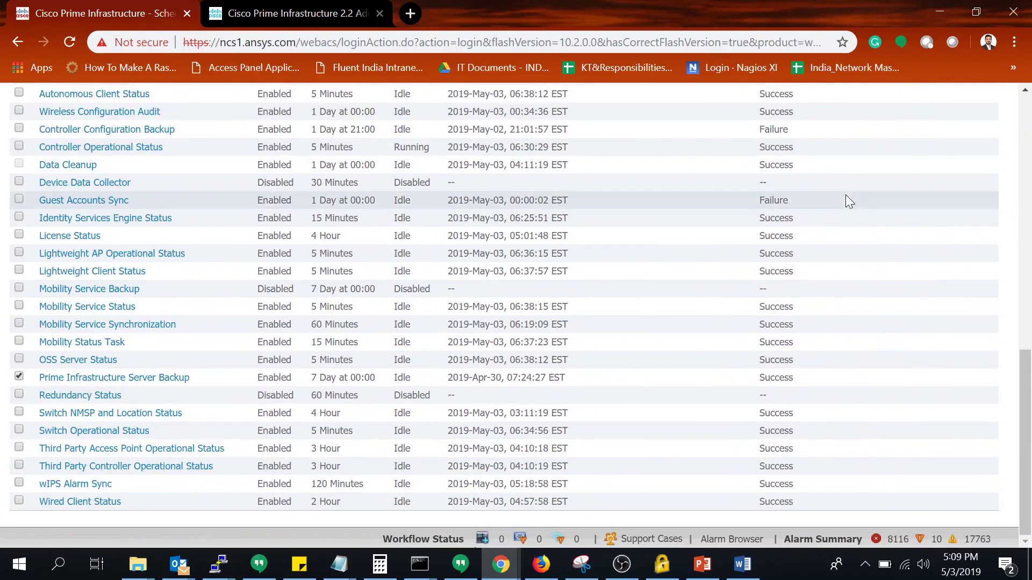
{"action": "left_click", "coordinate": [133, 378]}
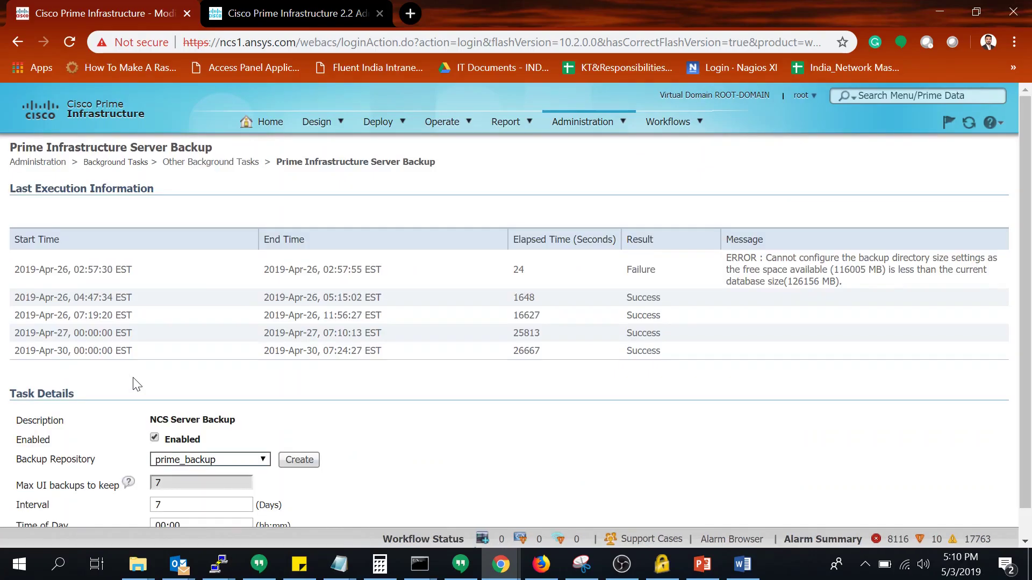
{"action": "scroll", "coordinate": [137, 384], "scroll_direction": "down", "scroll_amount": 1}
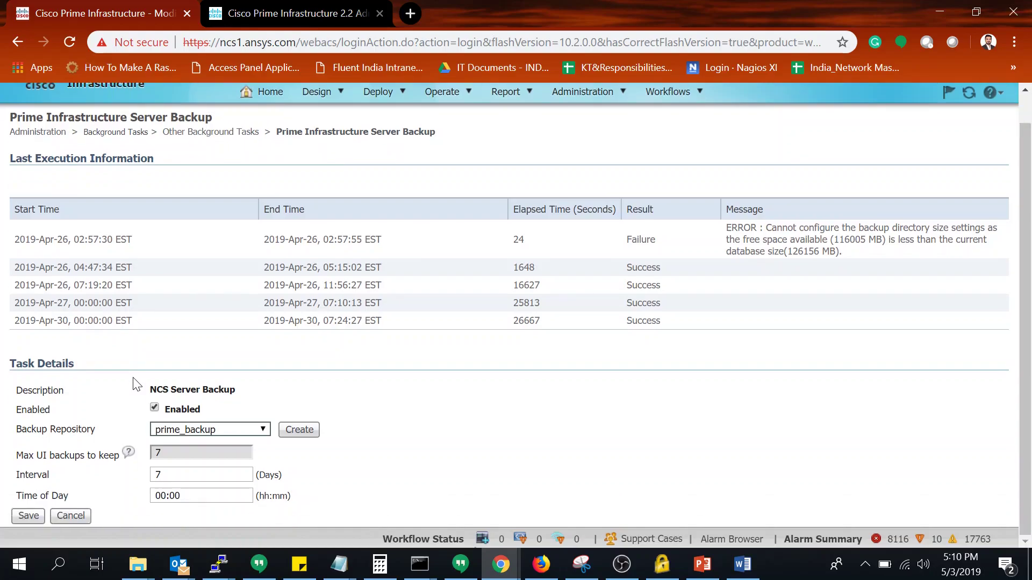
{"action": "left_click_drag", "start_coordinate": [178, 475], "coordinate": [145, 476]}
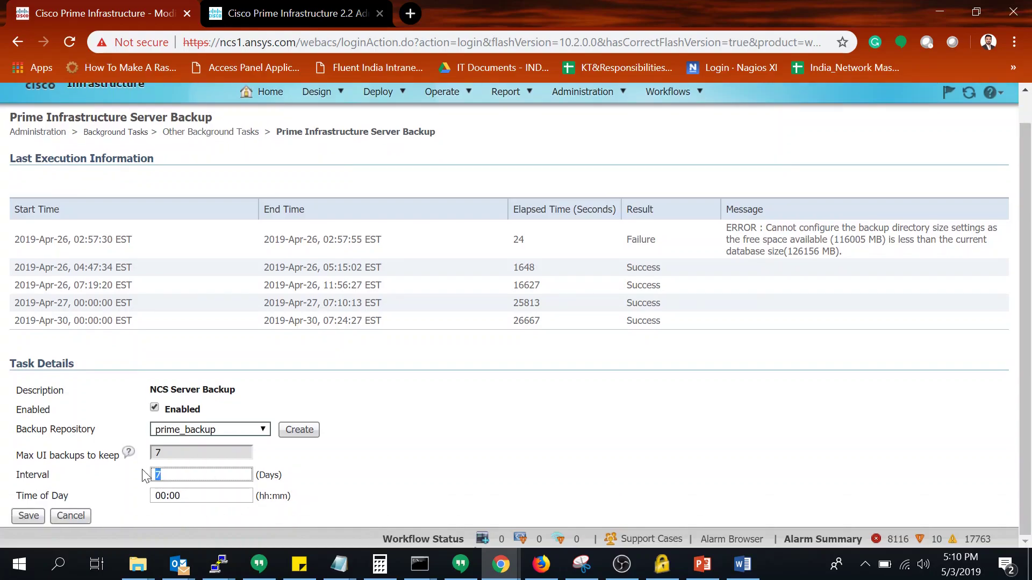
{"action": "left_click", "coordinate": [392, 480]}
{"action": "left_click_drag", "start_coordinate": [208, 497], "coordinate": [141, 496]}
{"action": "left_click", "coordinate": [451, 459]}
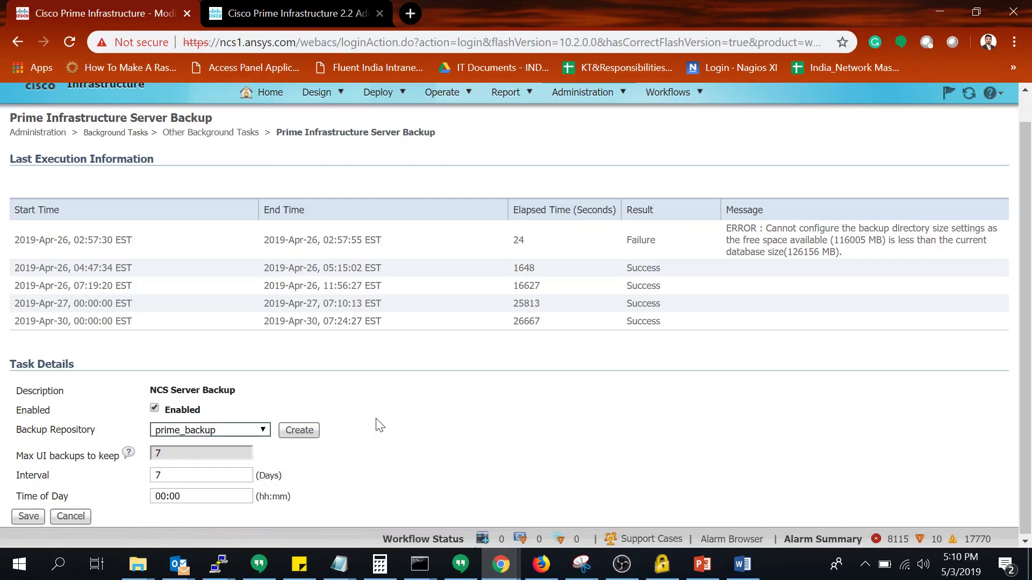
Step: Check the ncs1-190426-0719.tar.gpg file size in the inactive PuTTY session and highlight the latest backup execution result on the task page
{"action": "mouse_move", "coordinate": [223, 565]}
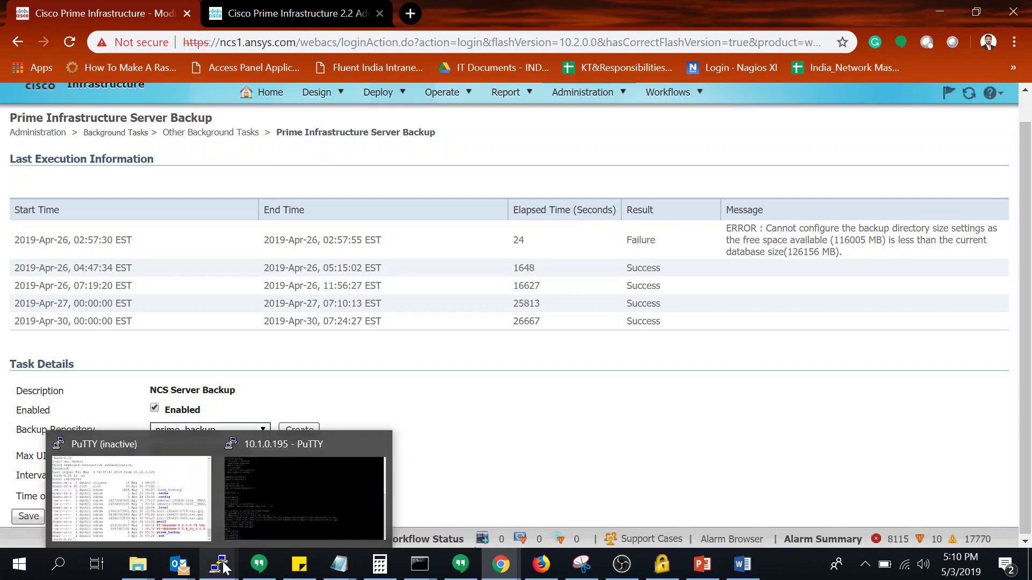
{"action": "left_click", "coordinate": [188, 498]}
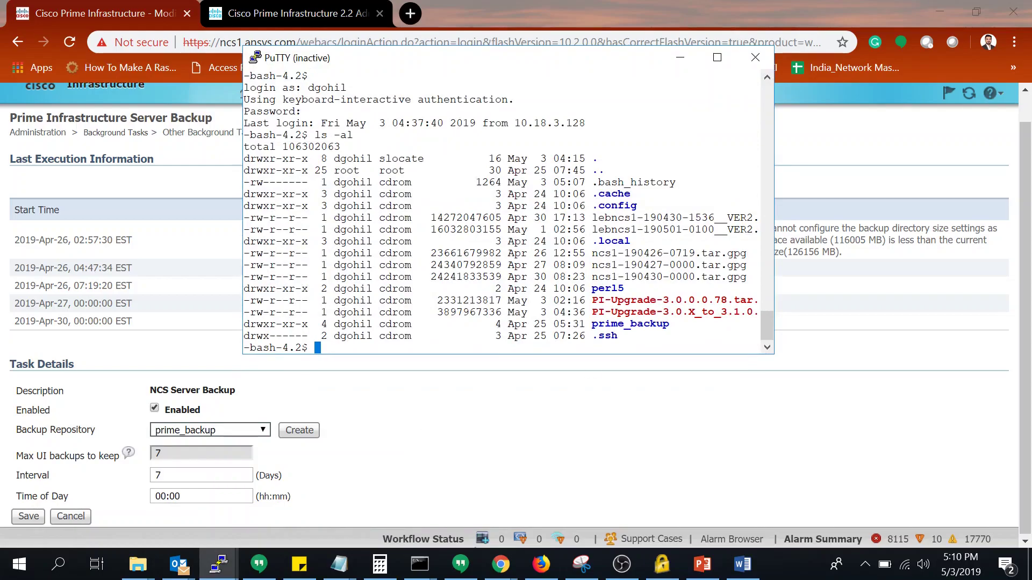
{"action": "triple_click", "coordinate": [465, 253]}
{"action": "left_click", "coordinate": [680, 58]}
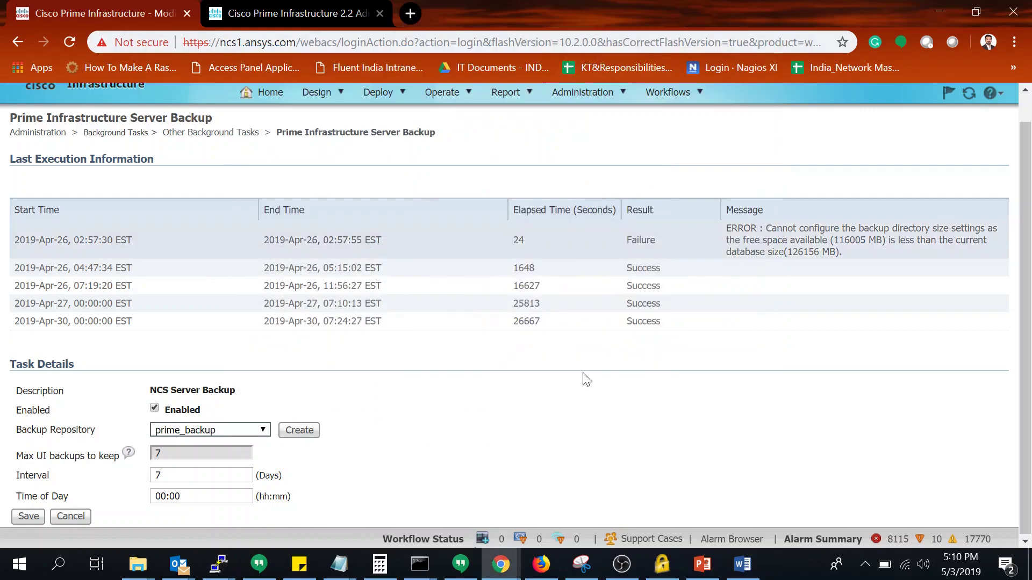
{"action": "left_click_drag", "start_coordinate": [667, 329], "coordinate": [467, 321]}
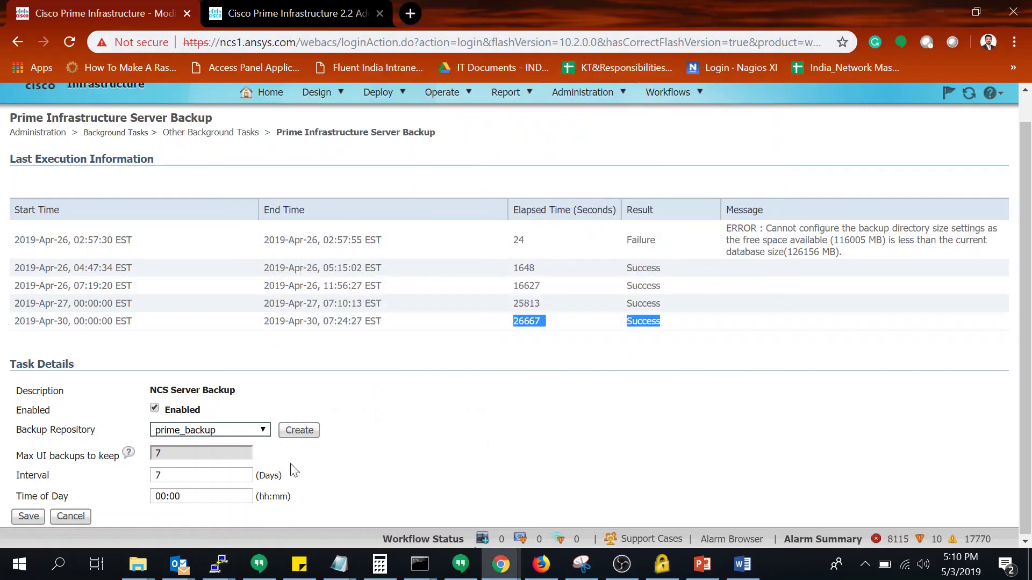
Step: Switch to the ncs1 PuTTY session, run sh logging, highlight the first entries of the ADEOS platform log, and quit the listing
{"action": "mouse_move", "coordinate": [217, 564]}
{"action": "left_click", "coordinate": [312, 505]}
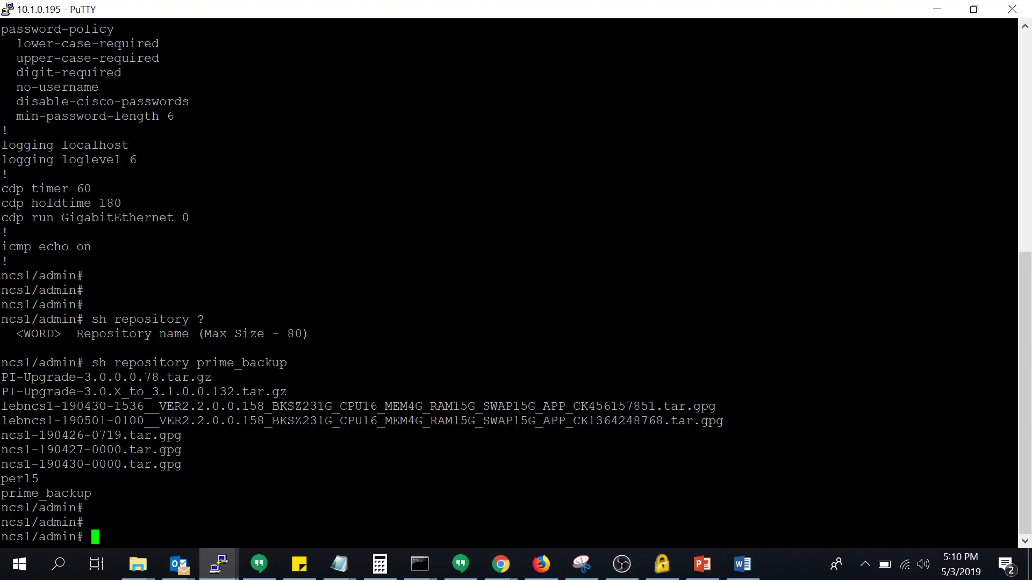
{"action": "key", "text": "Return"}
{"action": "key", "text": "Return"}
{"action": "key", "text": "Return"}
{"action": "type", "text": "sh "}
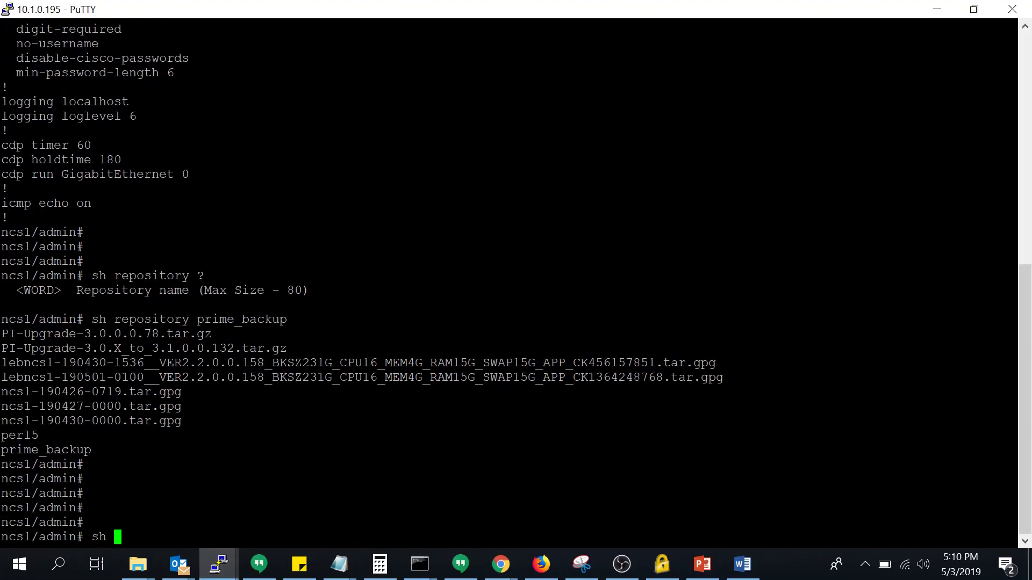
{"action": "type", "text": "logging"}
{"action": "key", "text": "Return"}
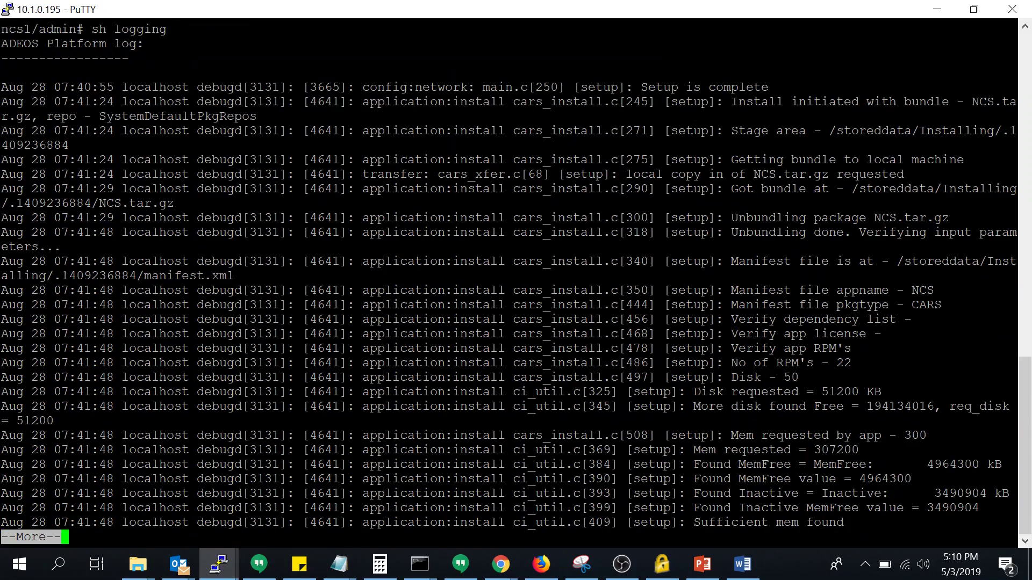
{"action": "left_click_drag", "start_coordinate": [2, 87], "coordinate": [602, 189]}
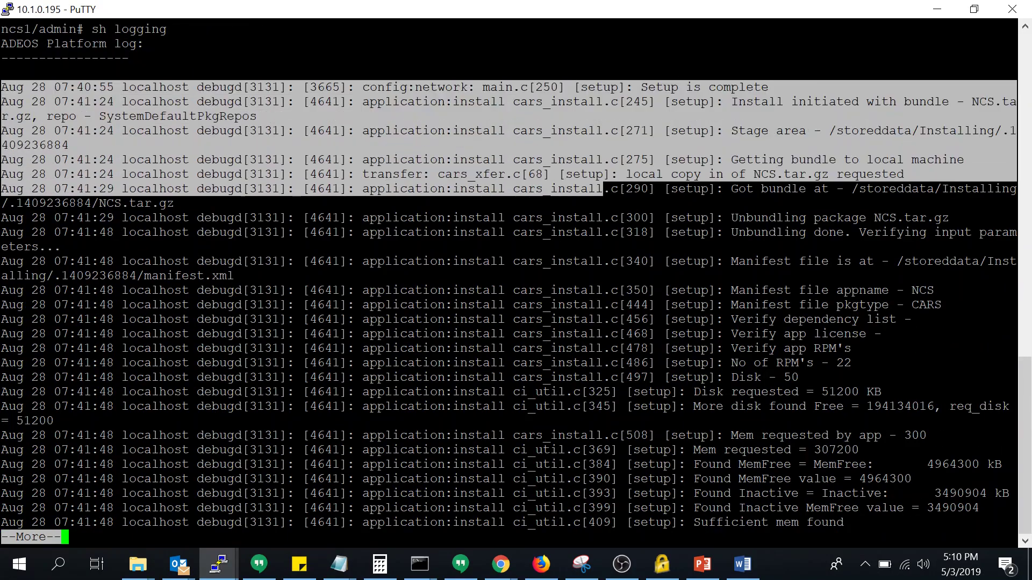
{"action": "key", "text": "q"}
{"action": "key", "text": "Return"}
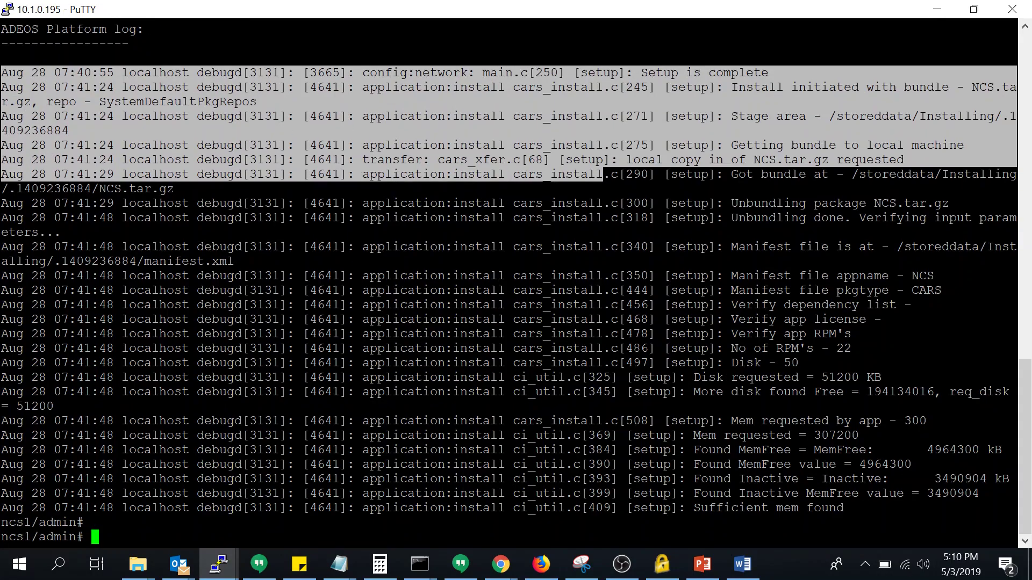
Step: Look up the options of the sh backup command and run sh backup history
{"action": "key", "text": "Return"}
{"action": "type", "text": "sh backup"}
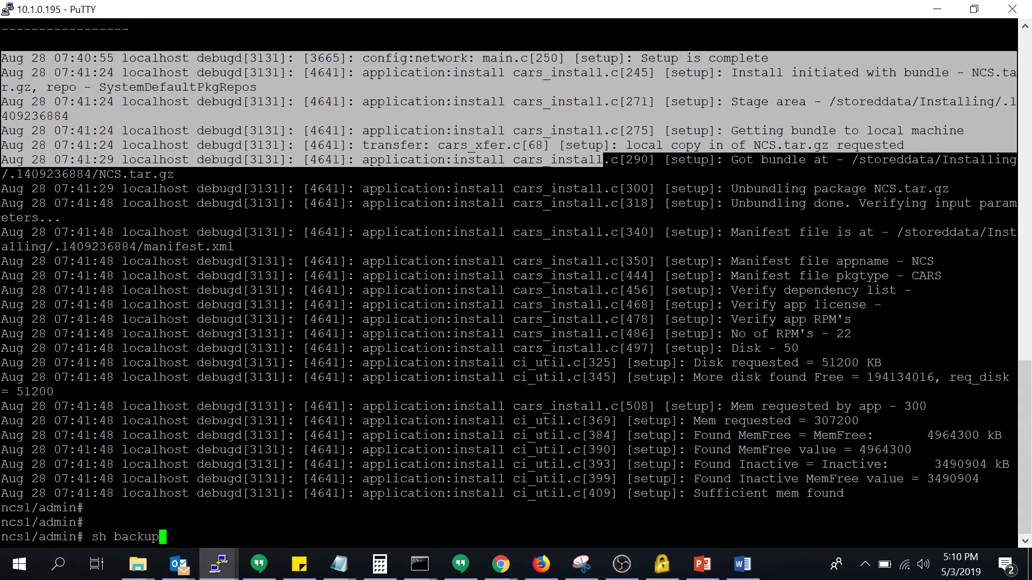
{"action": "key", "text": "Return"}
{"action": "key", "text": "Up"}
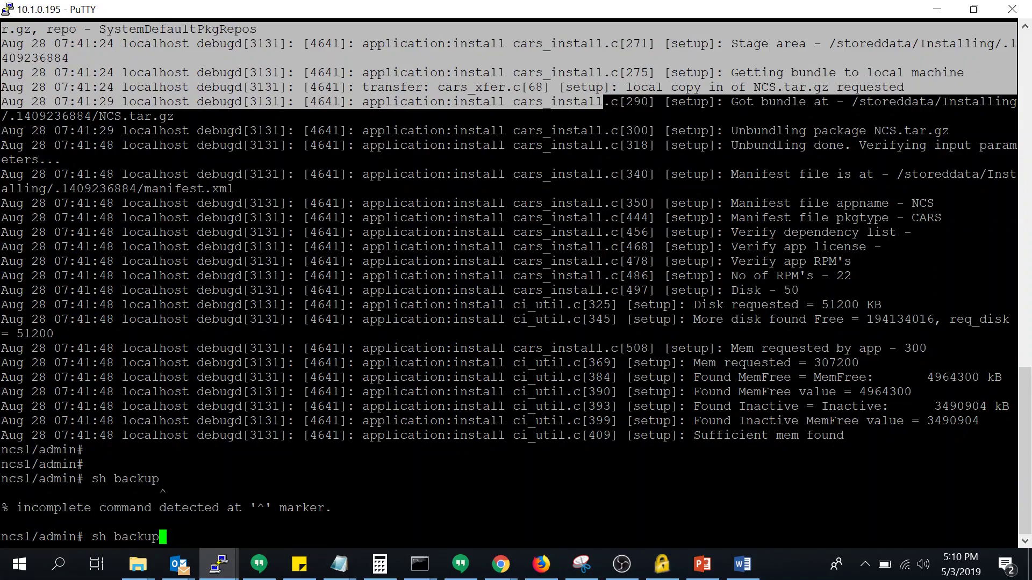
{"action": "type", "text": "?"}
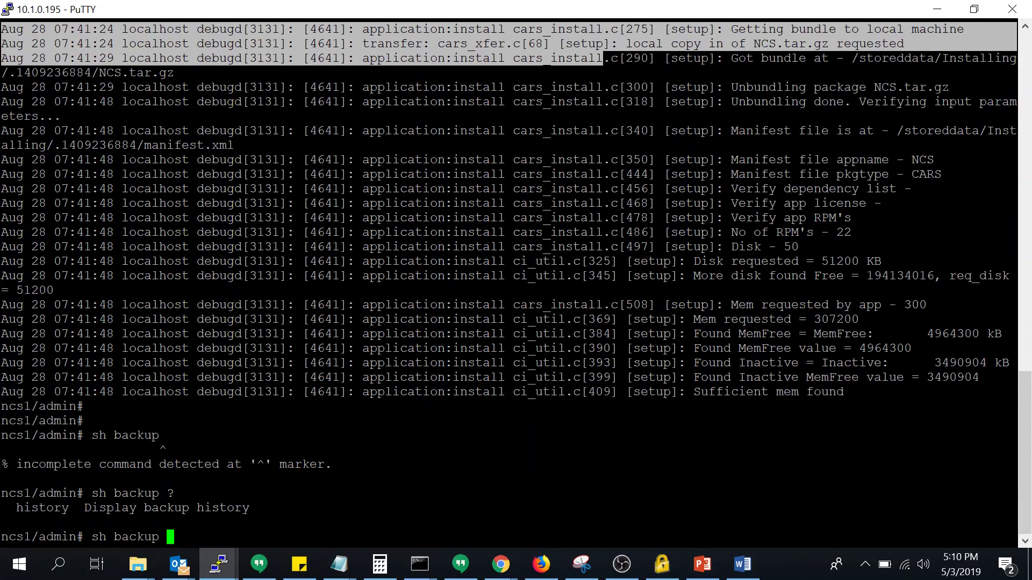
{"action": "type", "text": "his"}
{"action": "key", "text": "Tab"}
{"action": "key", "text": "Return"}
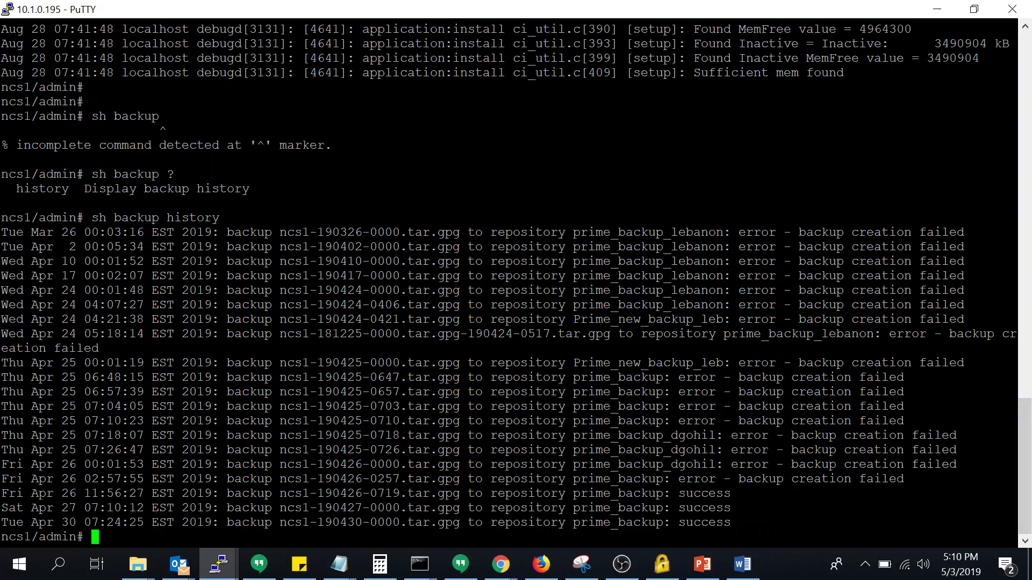
Step: Highlight the 25 April prime_backup entries in the backup history, including the result text of the ncs1-190425-0647.tar.gpg entry
{"action": "left_click_drag", "start_coordinate": [1, 232], "coordinate": [1016, 407]}
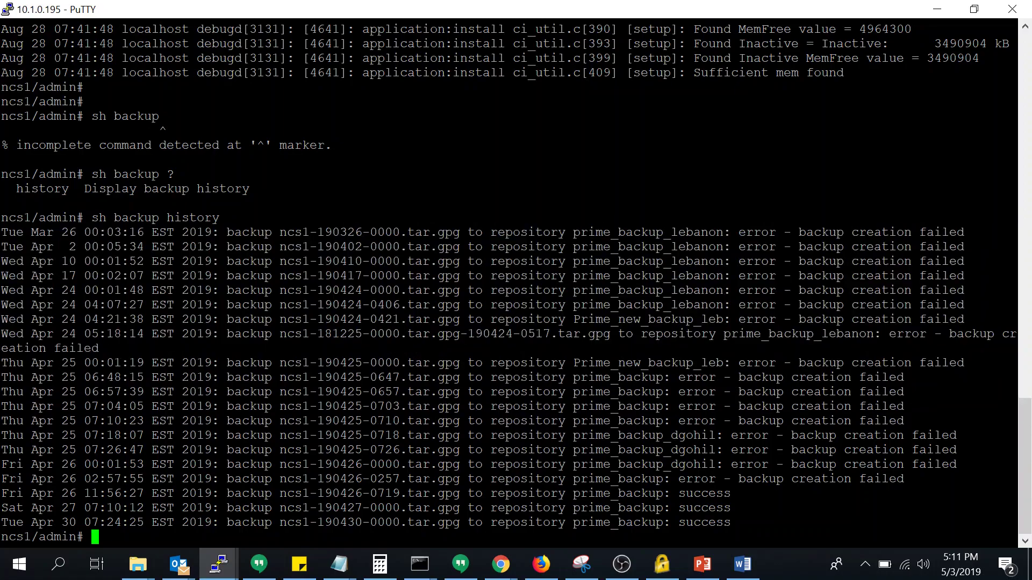
{"action": "left_click_drag", "start_coordinate": [914, 409], "coordinate": [39, 377]}
{"action": "left_click", "coordinate": [91, 391]}
{"action": "left_click_drag", "start_coordinate": [256, 377], "coordinate": [422, 392]}
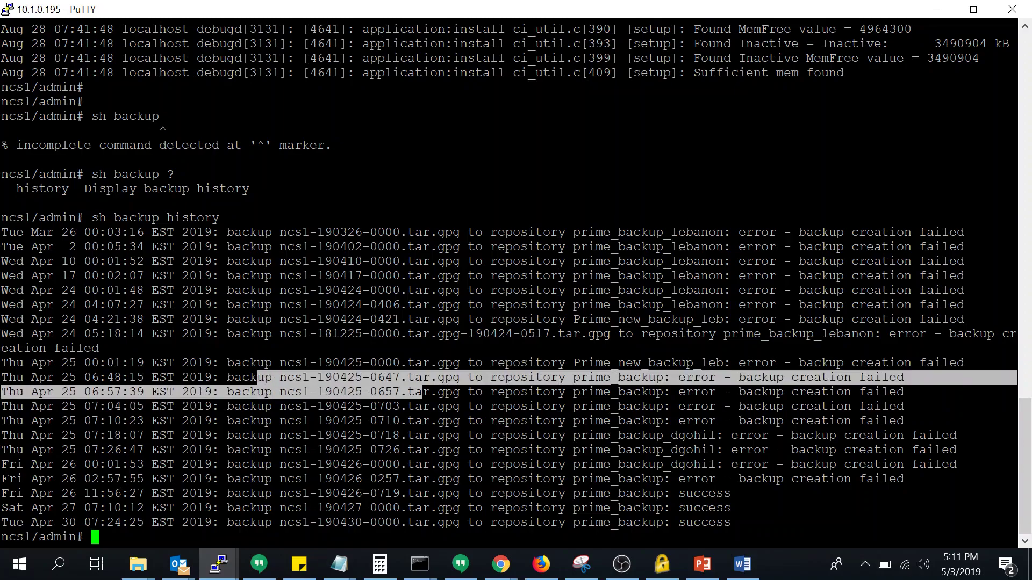
{"action": "left_click_drag", "start_coordinate": [679, 377], "coordinate": [904, 377]}
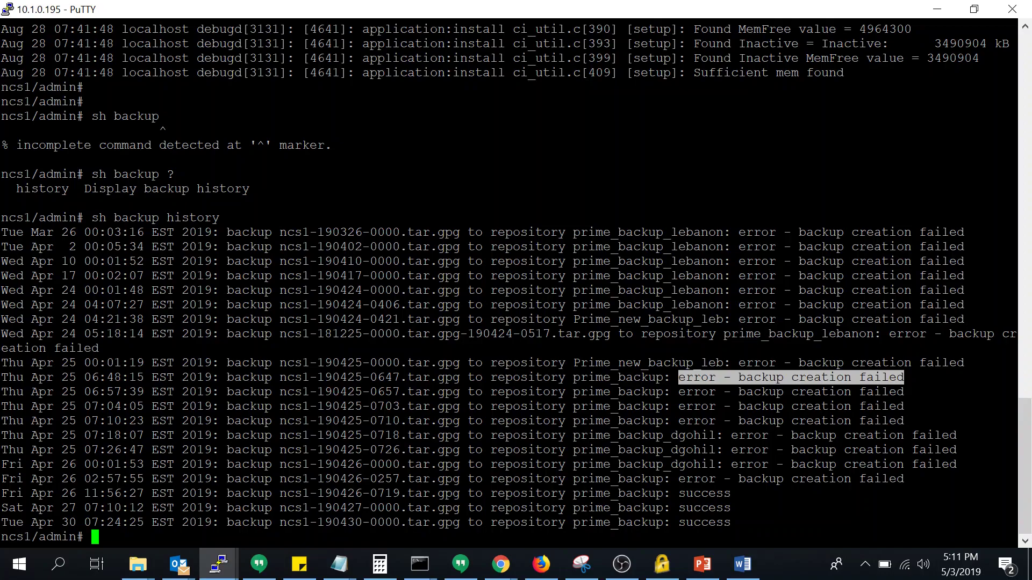